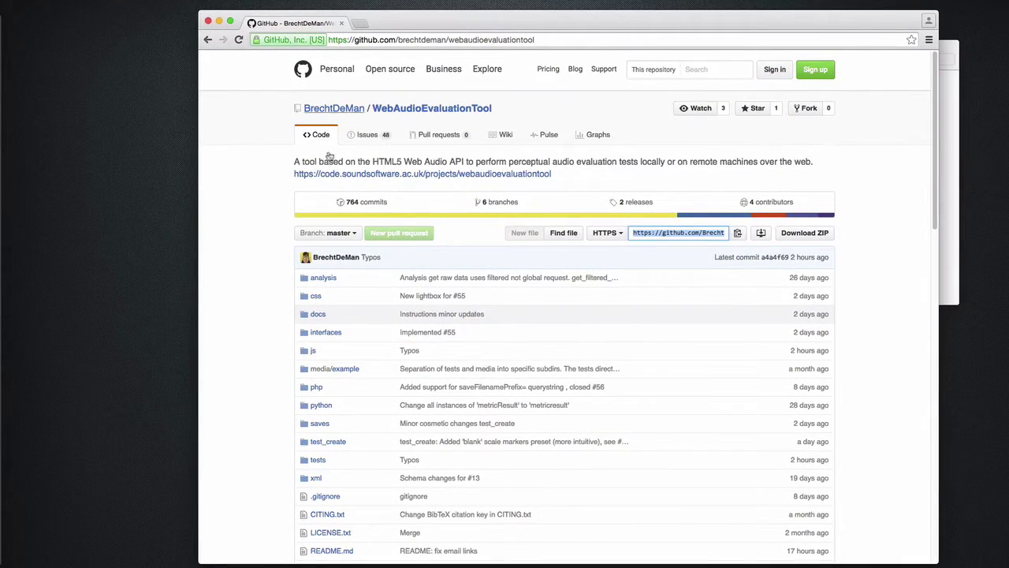
Check the WebAudioEvaluationTool folder contents in Finder, then go back to the browser.
{"action": "scroll", "coordinate": [868, 205], "scroll_direction": "down", "scroll_amount": 2}
{"action": "scroll", "coordinate": [868, 205], "scroll_direction": "up", "scroll_amount": 2}
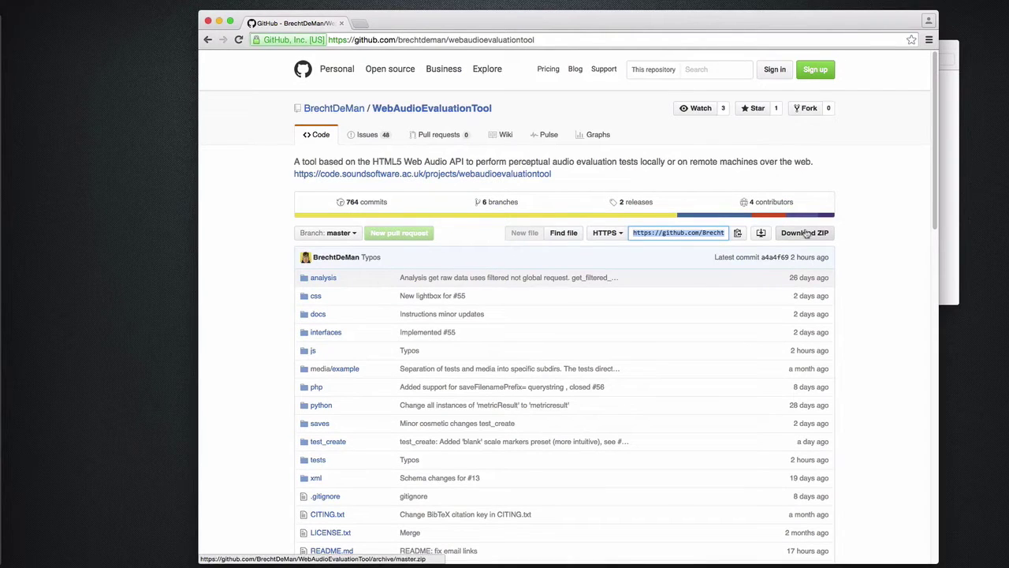
{"action": "left_click_drag", "start_coordinate": [718, 26], "coordinate": [636, 23]}
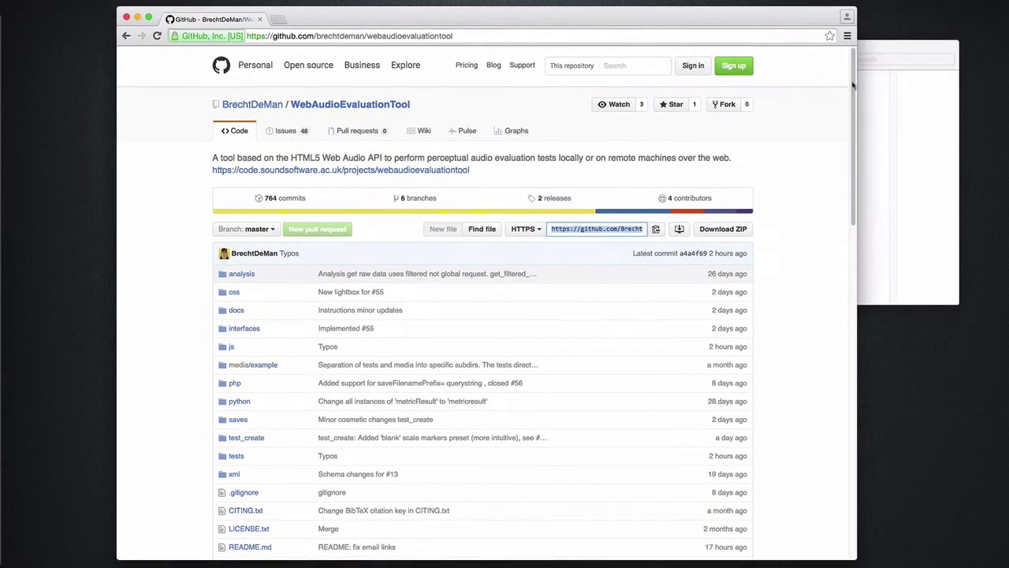
{"action": "left_click", "coordinate": [897, 52]}
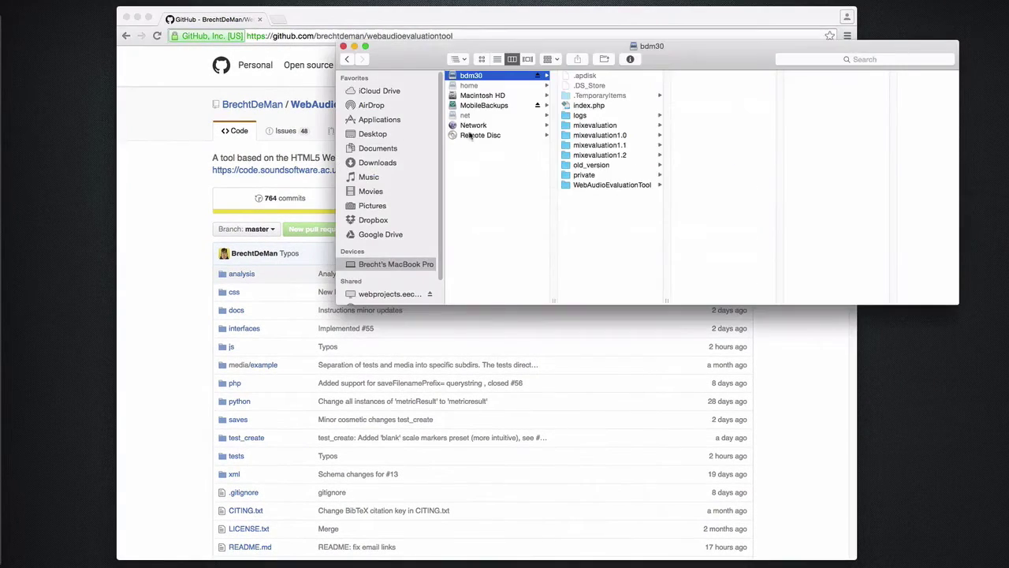
{"action": "left_click", "coordinate": [623, 185]}
{"action": "left_click", "coordinate": [708, 288]}
{"action": "key", "text": "super+a"}
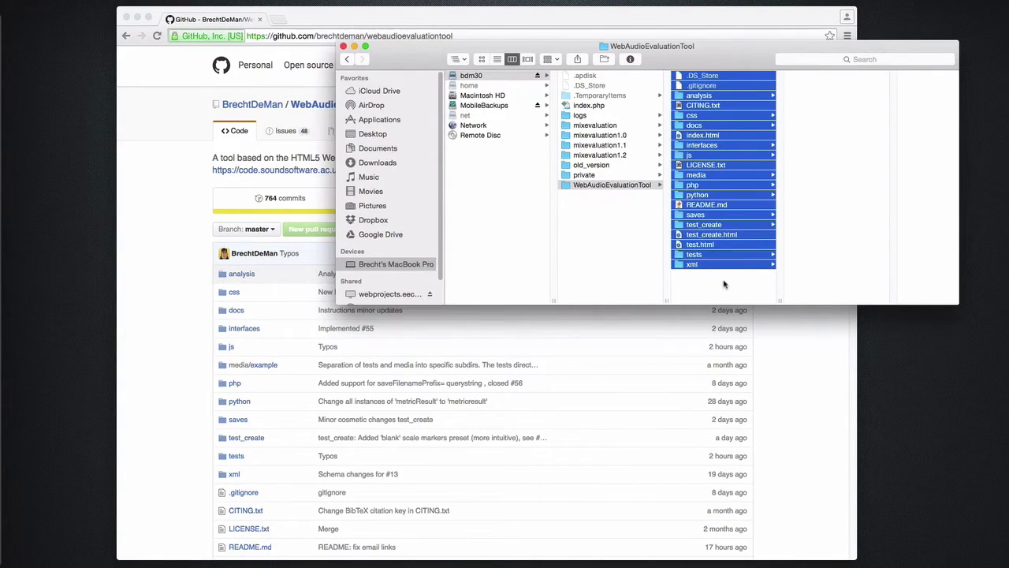
{"action": "key", "text": "Left"}
{"action": "left_click", "coordinate": [475, 22]}
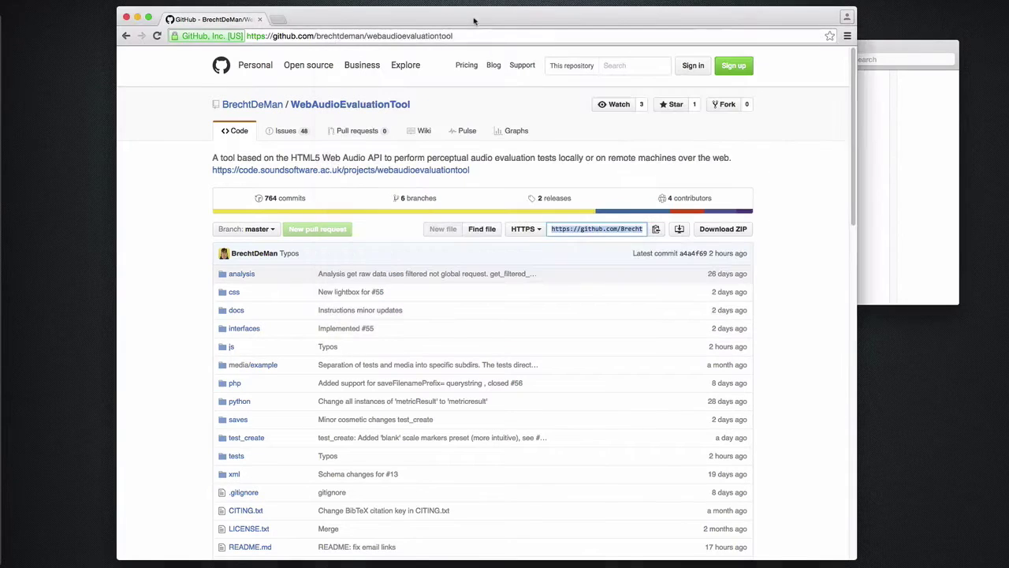
Load the test_create.html test creator page in a new browser tab.
{"action": "left_click", "coordinate": [281, 20]}
{"action": "type", "text": "webprojects.eecs.qmul.ac.uk/bdm30/mixevaluation1.1/index.html?url=salford.xml"}
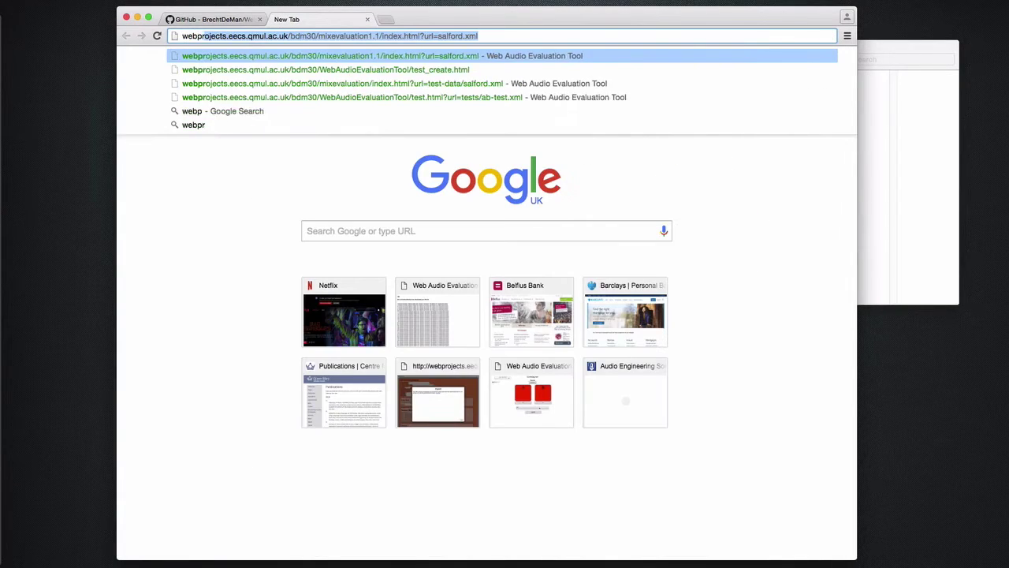
{"action": "key", "text": "Down"}
{"action": "key", "text": "Return"}
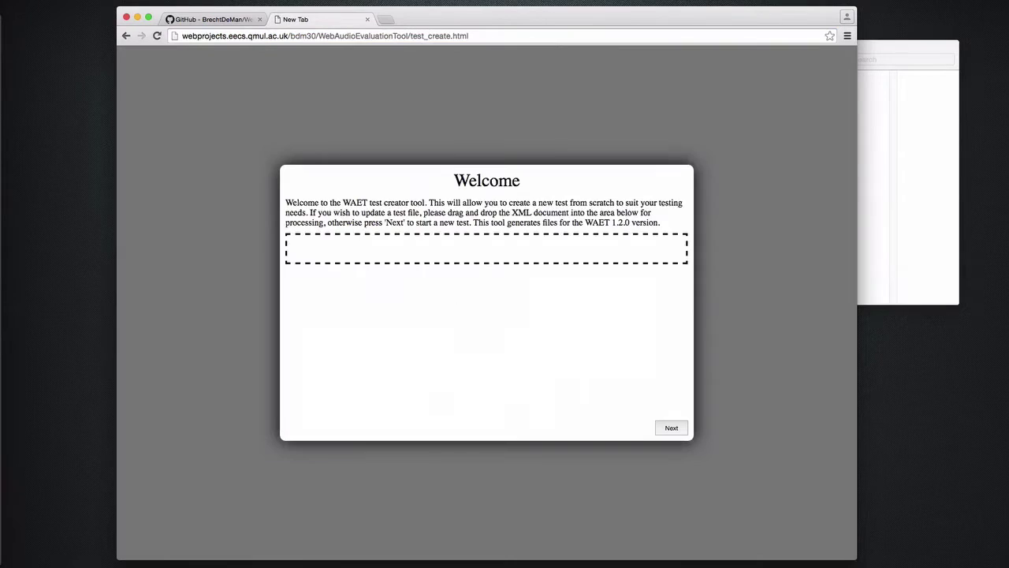
{"action": "left_click", "coordinate": [242, 38]}
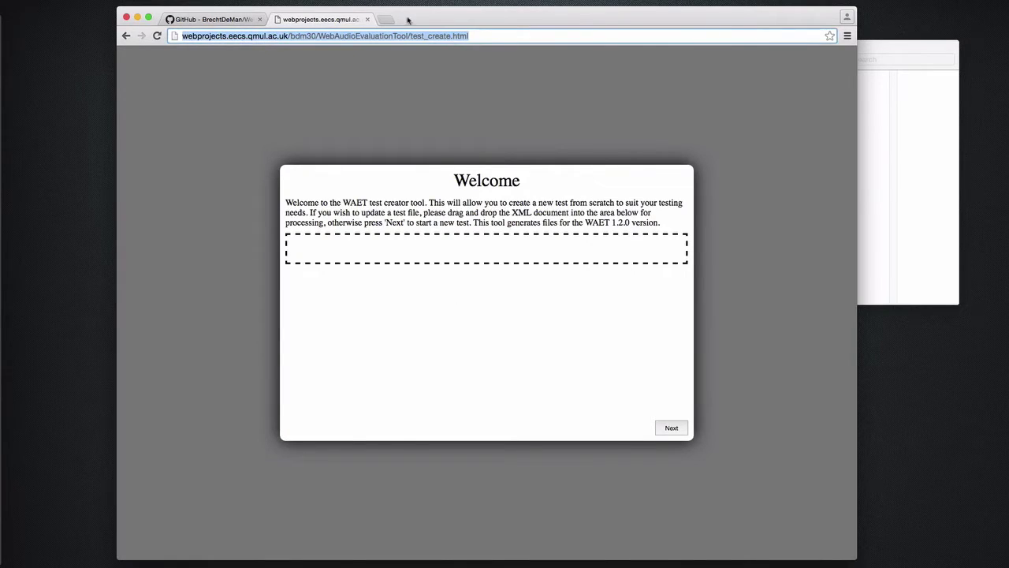
{"action": "left_click_drag", "start_coordinate": [462, 19], "coordinate": [708, 31]}
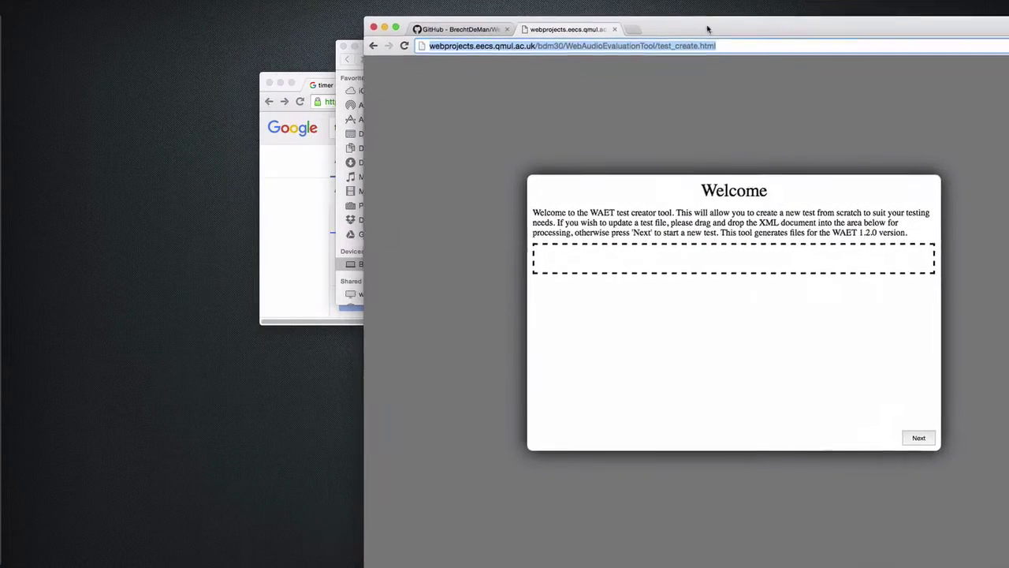
Set the Google timer to 5 minutes and start the countdown.
{"action": "left_click", "coordinate": [281, 208]}
{"action": "left_click_drag", "start_coordinate": [488, 85], "coordinate": [298, 39]}
{"action": "type", "text": "500"}
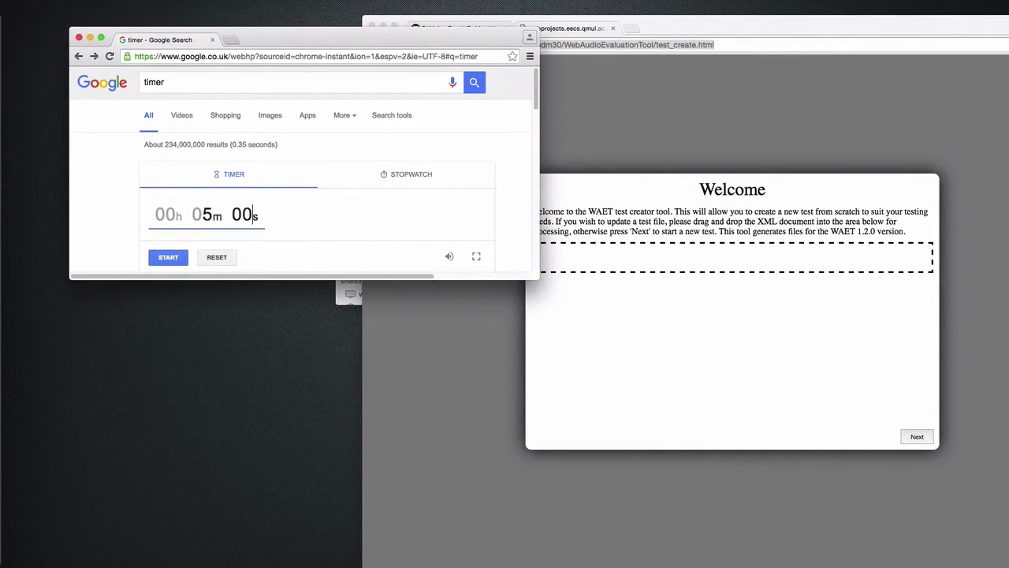
{"action": "left_click", "coordinate": [166, 258]}
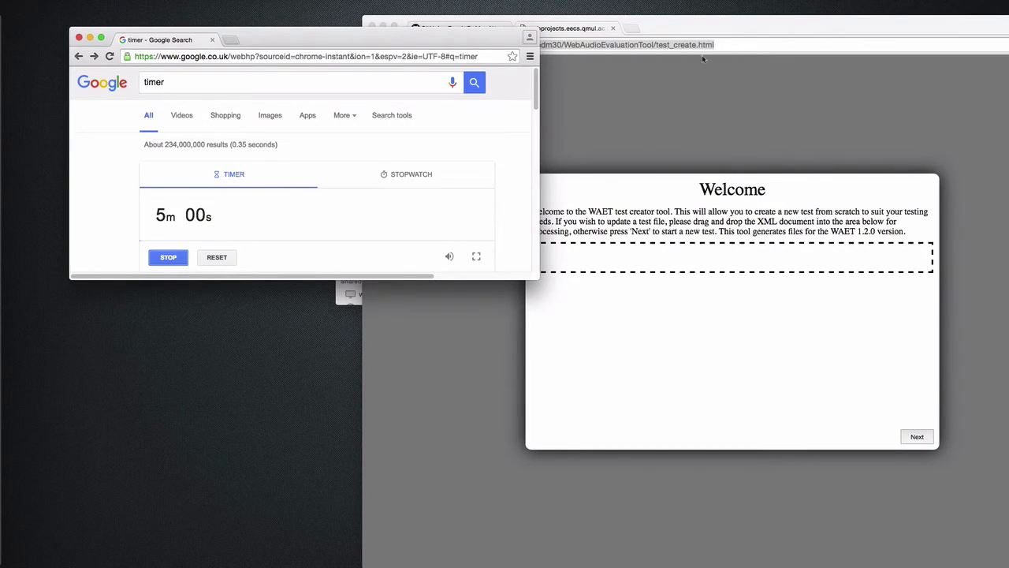
{"action": "left_click_drag", "start_coordinate": [739, 19], "coordinate": [605, 19]}
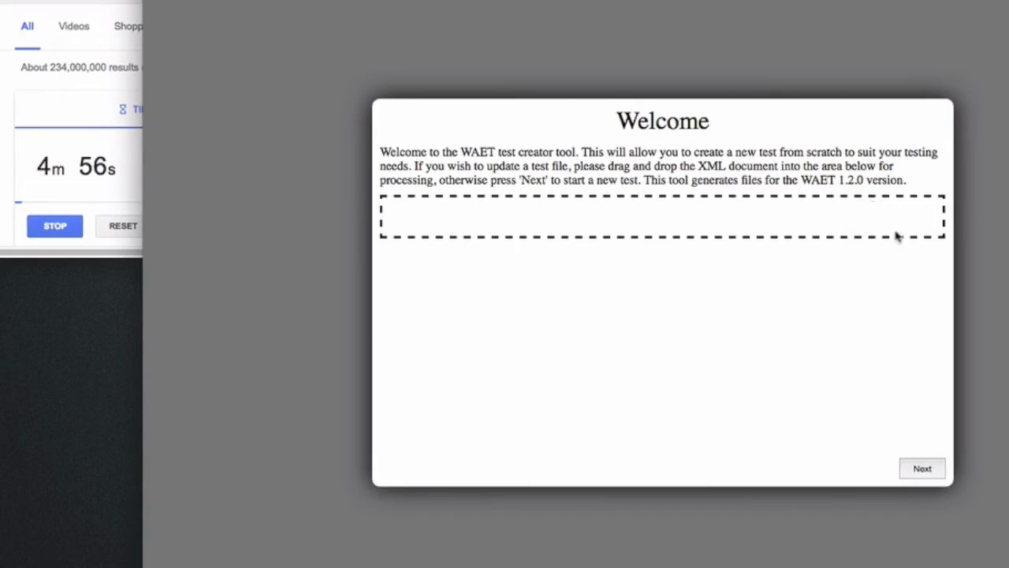
Begin a new test with the AB interface and dismiss the test checks dialog.
{"action": "left_click", "coordinate": [922, 472]}
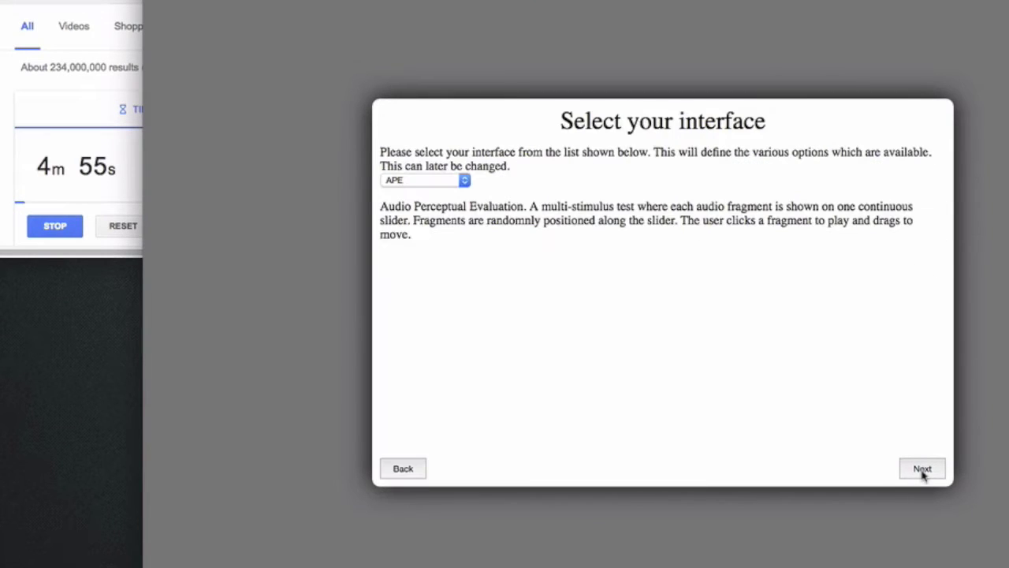
{"action": "left_click", "coordinate": [464, 181]}
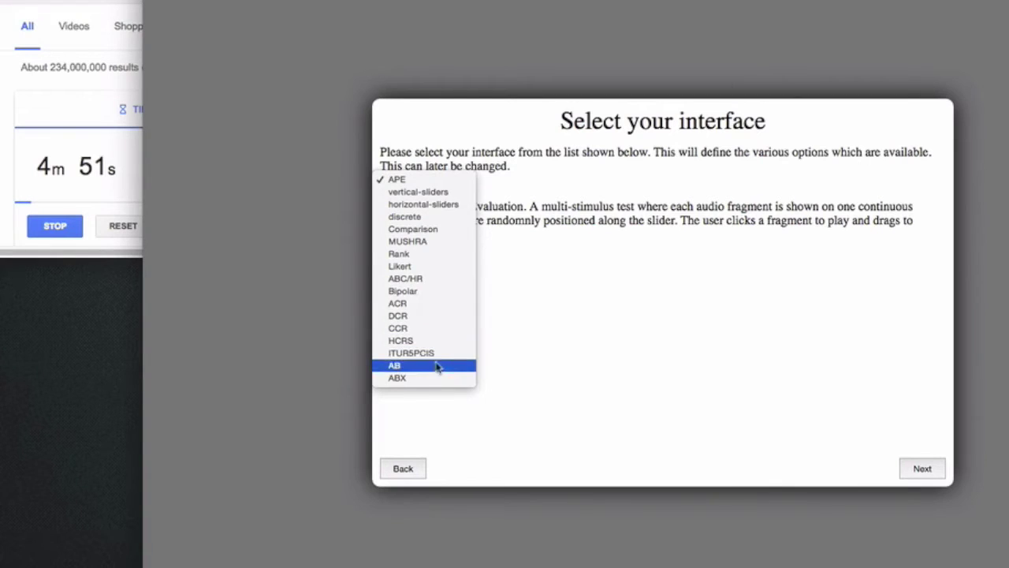
{"action": "key", "text": "Escape"}
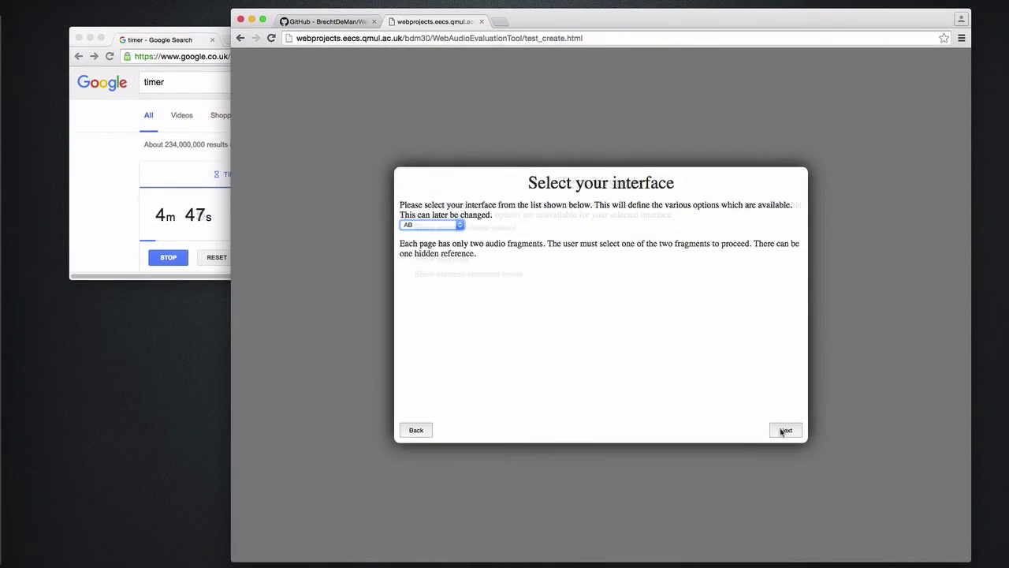
{"action": "left_click", "coordinate": [784, 430]}
{"action": "left_click", "coordinate": [785, 432]}
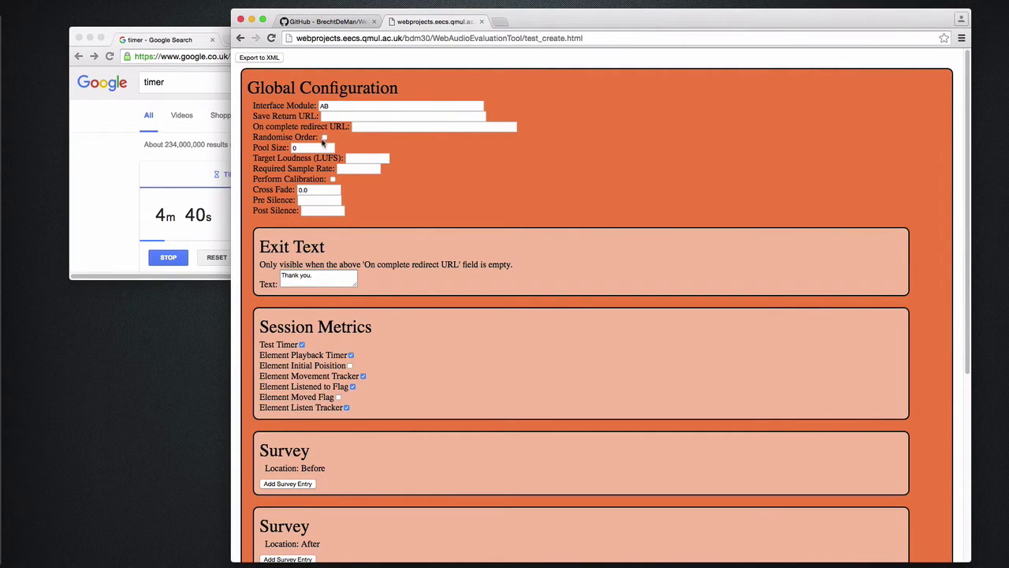
Set target loudness to -23 LUFS and sample rate to 44100, and enable calibration.
{"action": "left_click", "coordinate": [367, 158]}
{"action": "left_click", "coordinate": [361, 168]}
{"action": "type", "text": "44100"}
{"action": "left_click", "coordinate": [332, 179]}
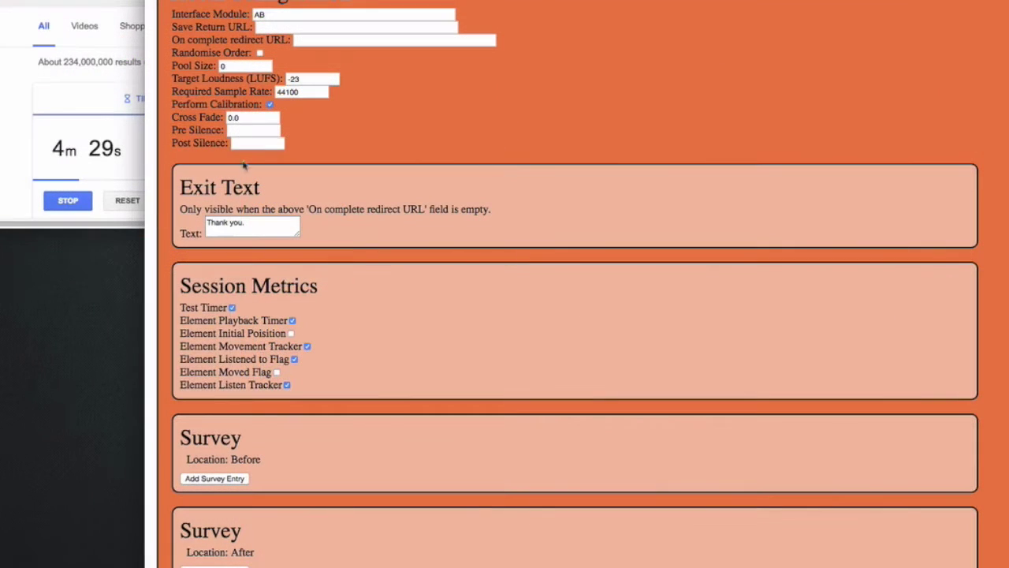
Change the exit text to 'Thank you for doing my test!' and widen its box.
{"action": "left_click", "coordinate": [246, 223]}
{"action": "key", "text": "BackSpace"}
{"action": "type", "text": "for doing my test!"}
{"action": "left_click_drag", "start_coordinate": [298, 234], "coordinate": [404, 225]}
{"action": "scroll", "coordinate": [312, 237], "scroll_direction": "down", "scroll_amount": 1}
{"action": "scroll", "coordinate": [311, 237], "scroll_direction": "down", "scroll_amount": 3}
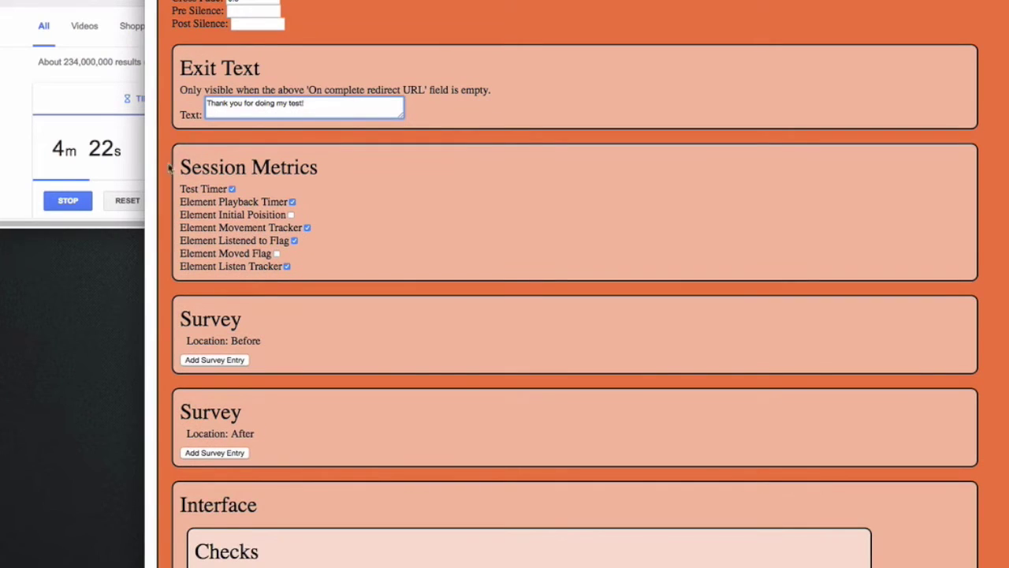
{"action": "scroll", "coordinate": [358, 277], "scroll_direction": "down", "scroll_amount": 1}
{"action": "scroll", "coordinate": [359, 278], "scroll_direction": "down", "scroll_amount": 3}
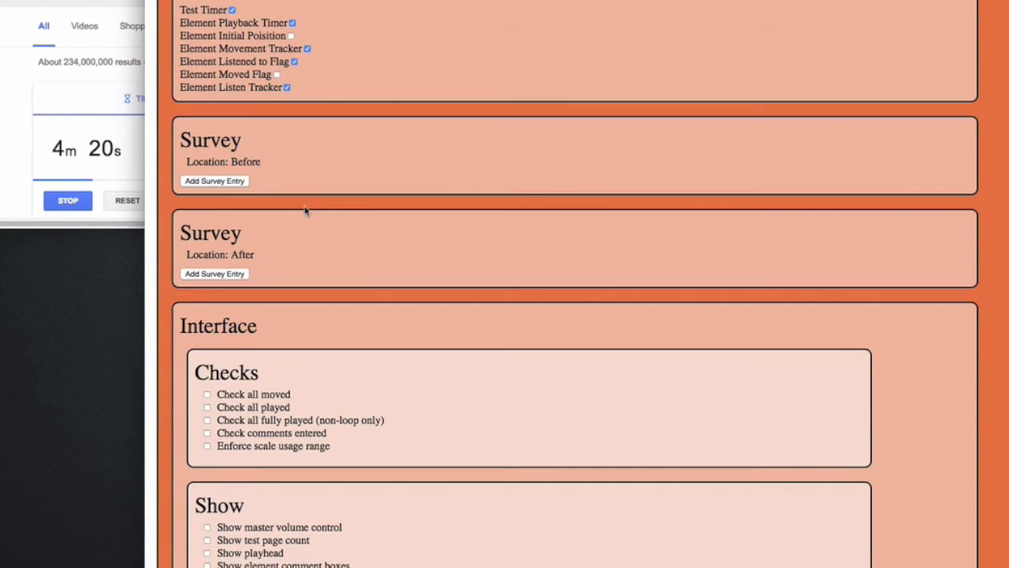
Add a pre-test question with statement 'Name:' and ID name.
{"action": "left_click", "coordinate": [228, 186]}
{"action": "left_click", "coordinate": [382, 148]}
{"action": "left_click", "coordinate": [384, 160]}
{"action": "key", "text": "Tab"}
{"action": "type", "text": "Name:"}
{"action": "key", "text": "Tab"}
{"action": "type", "text": "name"}
{"action": "key", "text": "Tab"}
{"action": "key", "text": "Tab"}
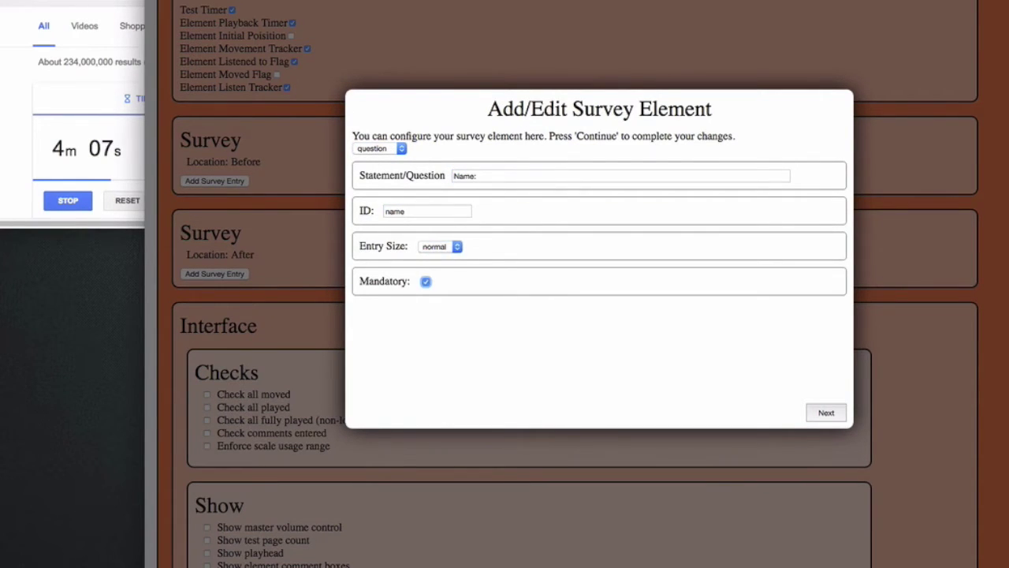
{"action": "left_click", "coordinate": [826, 413]}
Add a pre-test number entry 'Age' with ID age, minimum 0 and maximum 120.
{"action": "left_click", "coordinate": [214, 313]}
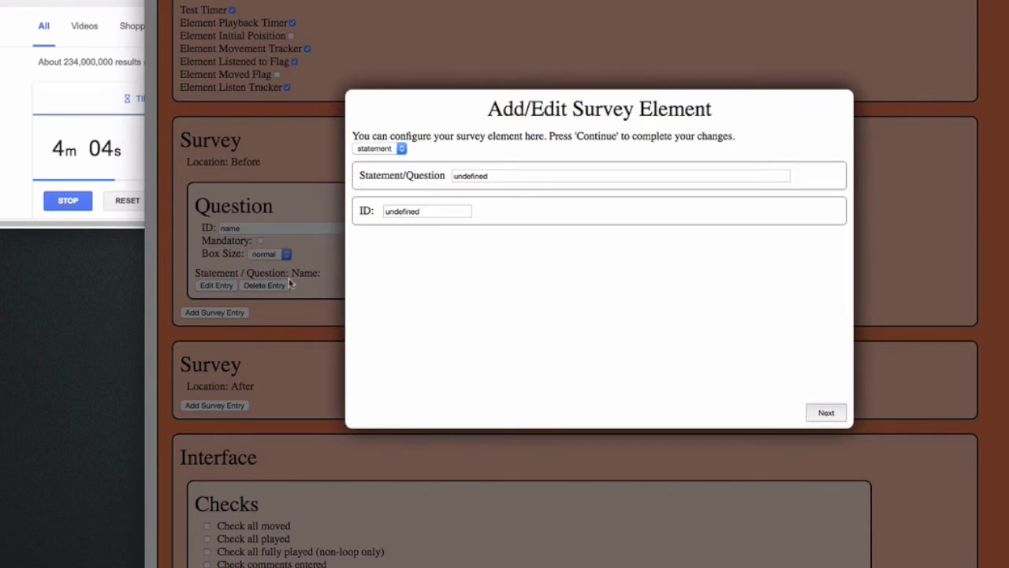
{"action": "left_click", "coordinate": [390, 149]}
{"action": "left_click", "coordinate": [383, 160]}
{"action": "left_click", "coordinate": [381, 149]}
{"action": "left_click", "coordinate": [375, 160]}
{"action": "key", "text": "Tab"}
{"action": "type", "text": "Age"}
{"action": "key", "text": "Tab"}
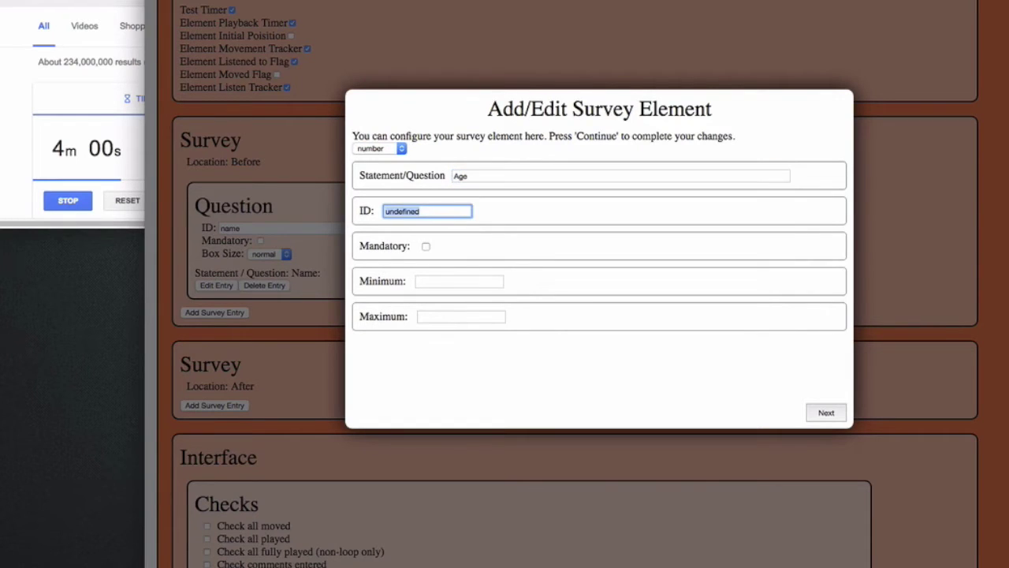
{"action": "type", "text": "age"}
{"action": "left_click", "coordinate": [457, 281]}
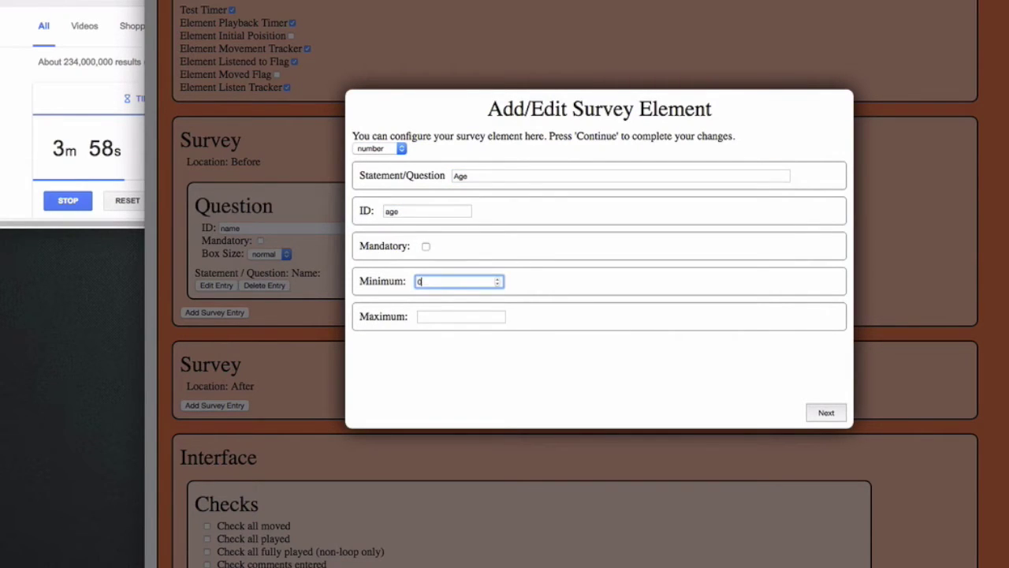
{"action": "type", "text": "0"}
{"action": "key", "text": "Tab"}
{"action": "left_click", "coordinate": [825, 413]}
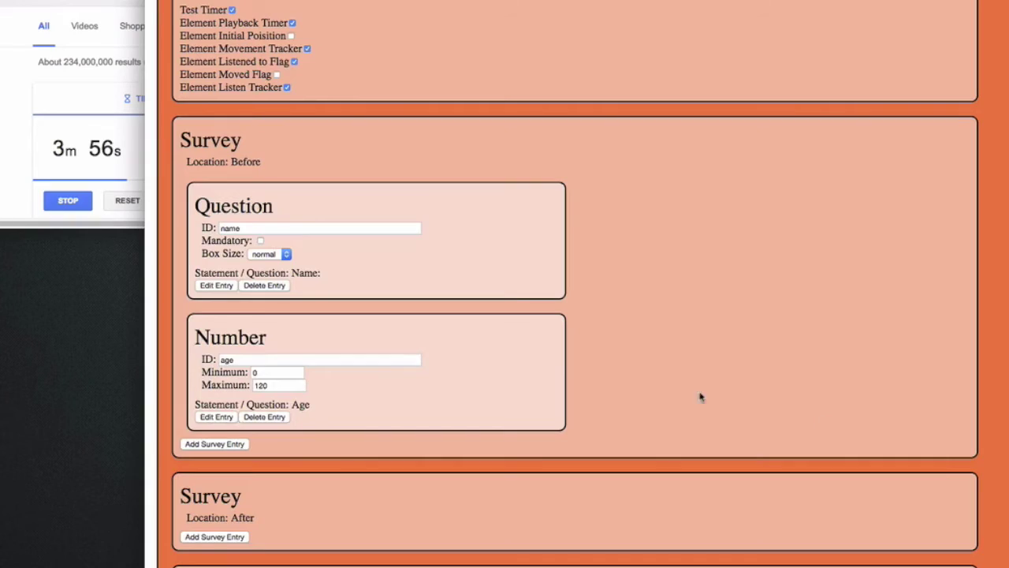
Create a radio question 'What did you think of the test?' with ID feelings.
{"action": "scroll", "coordinate": [416, 332], "scroll_direction": "down", "scroll_amount": 3}
{"action": "left_click", "coordinate": [224, 284]}
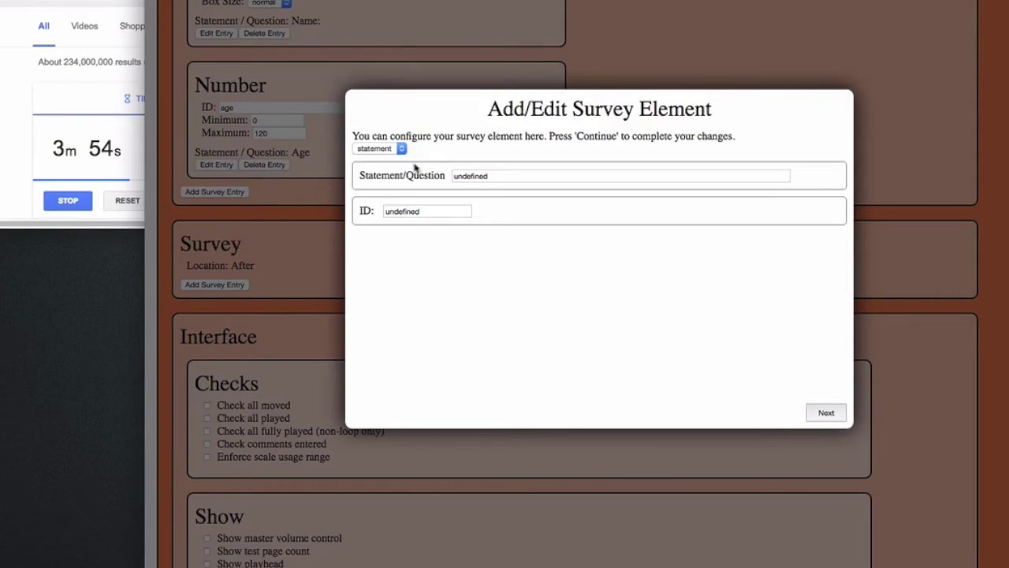
{"action": "left_click", "coordinate": [389, 149]}
{"action": "left_click", "coordinate": [368, 181]}
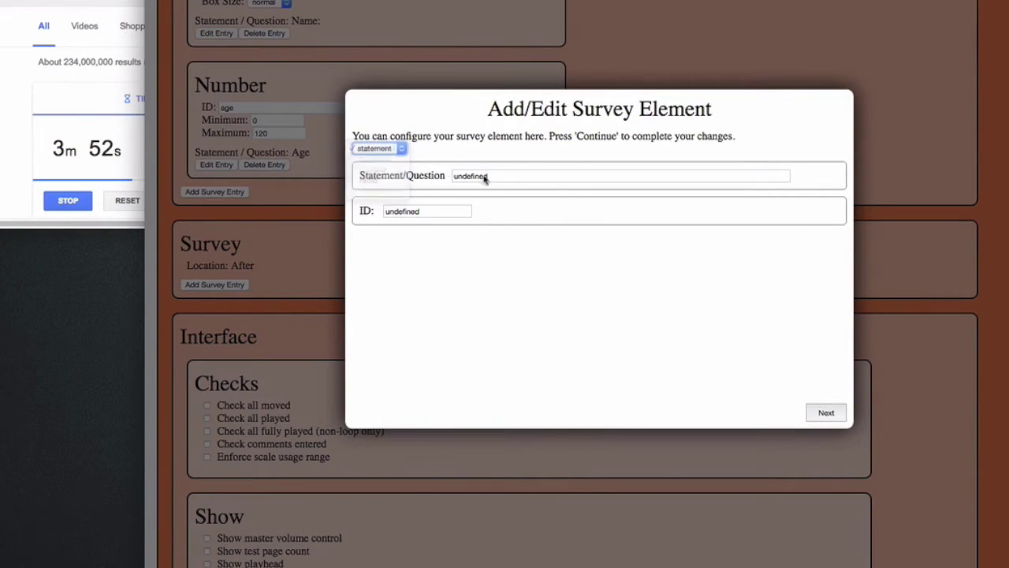
{"action": "left_click", "coordinate": [484, 177]}
{"action": "key", "text": "super+a"}
{"action": "type", "text": "W"}
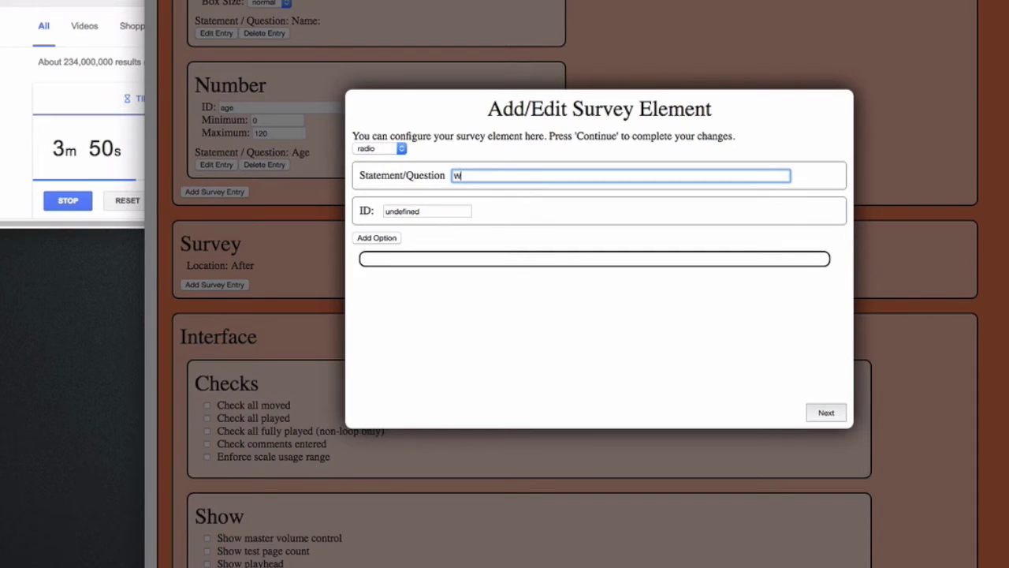
{"action": "type", "text": "hat did you think of the test?"}
{"action": "key", "text": "Tab"}
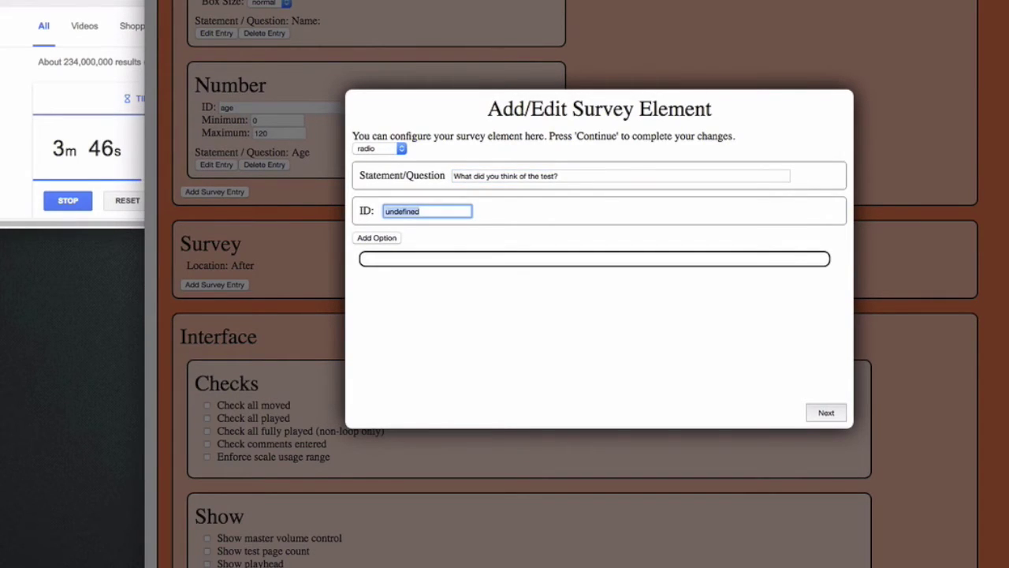
{"action": "type", "text": "feelings"}
Give it options great ('Great!') and awful ('Just awful...'), and save the question.
{"action": "left_click", "coordinate": [377, 237]}
{"action": "type", "text": "great"}
{"action": "key", "text": "Tab"}
{"action": "type", "text": "Great!"}
{"action": "left_click", "coordinate": [377, 237]}
{"action": "type", "text": "awful"}
{"action": "key", "text": "Tab"}
{"action": "type", "text": "Just awful..."}
{"action": "left_click", "coordinate": [825, 411]}
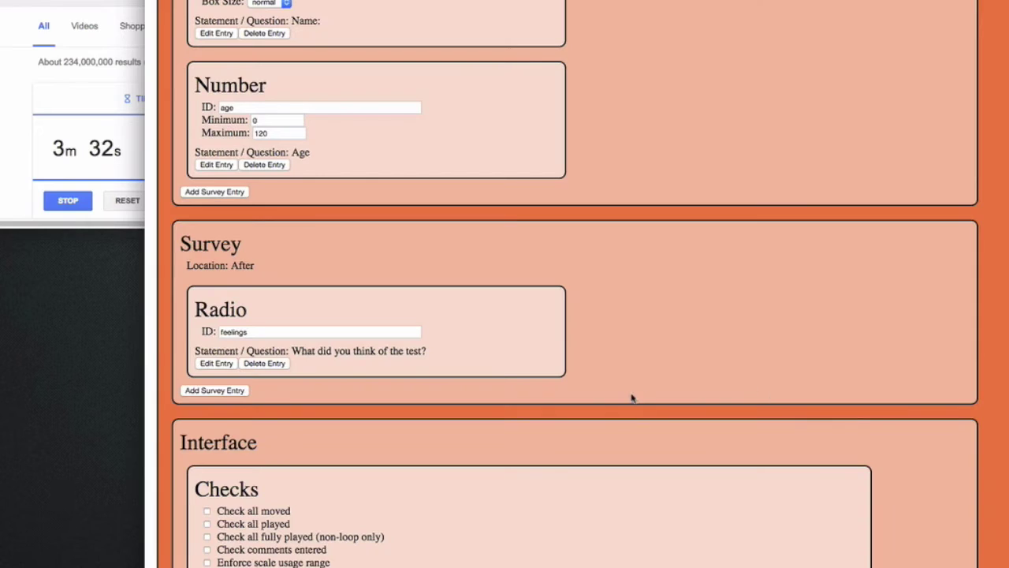
{"action": "scroll", "coordinate": [626, 397], "scroll_direction": "down", "scroll_amount": 2}
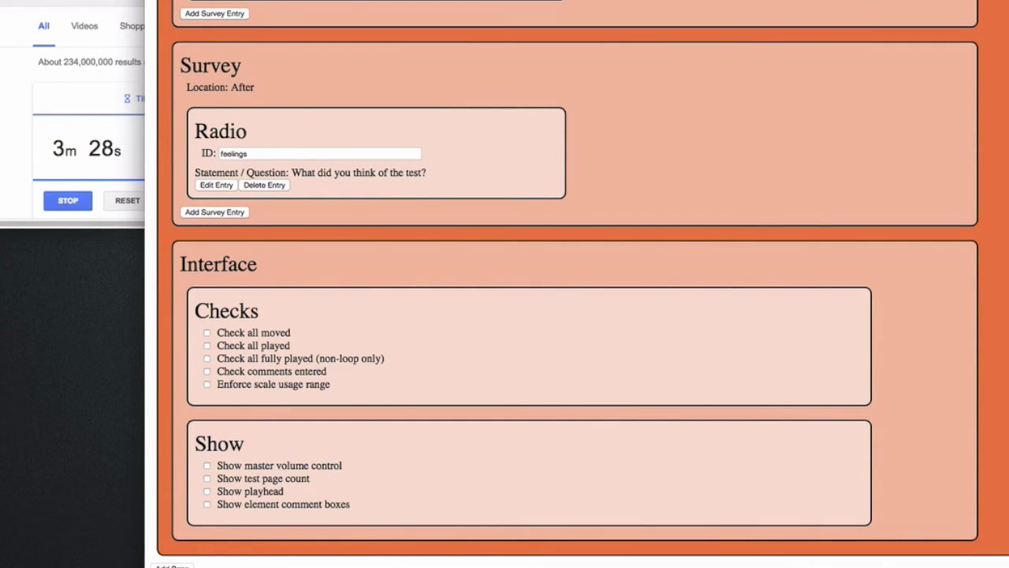
Add a new test page and replace its undefined ID with 'numbers'.
{"action": "left_click", "coordinate": [172, 565]}
{"action": "scroll", "coordinate": [316, 418], "scroll_direction": "down", "scroll_amount": 5}
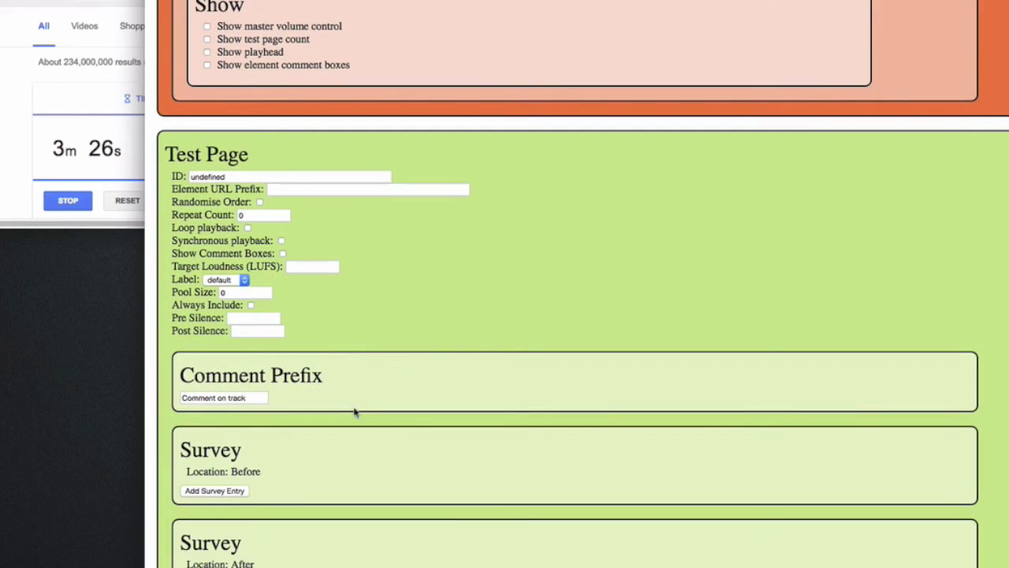
{"action": "double_click", "coordinate": [251, 177]}
{"action": "type", "text": "numbers"}
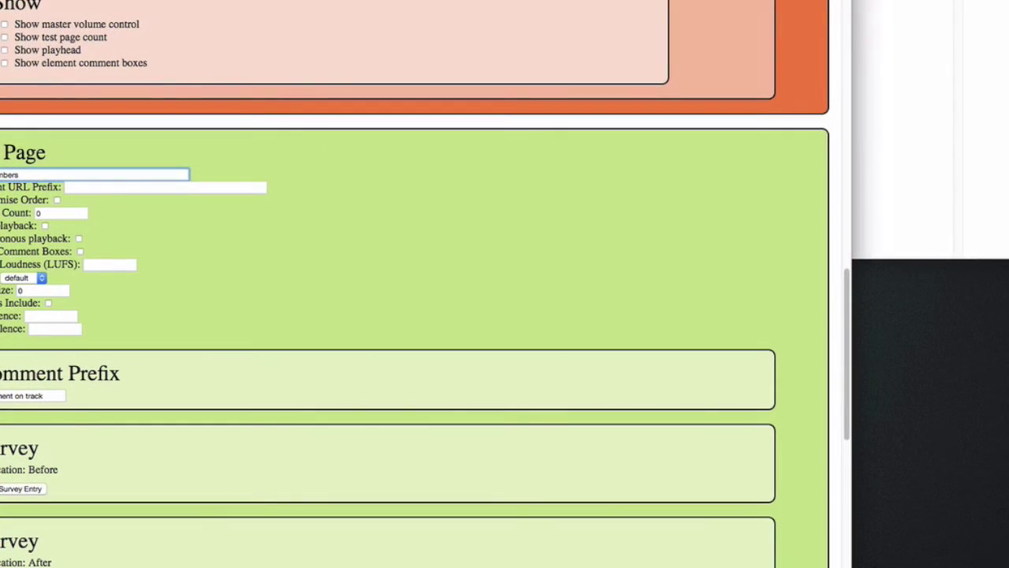
{"action": "key", "text": "super+Tab"}
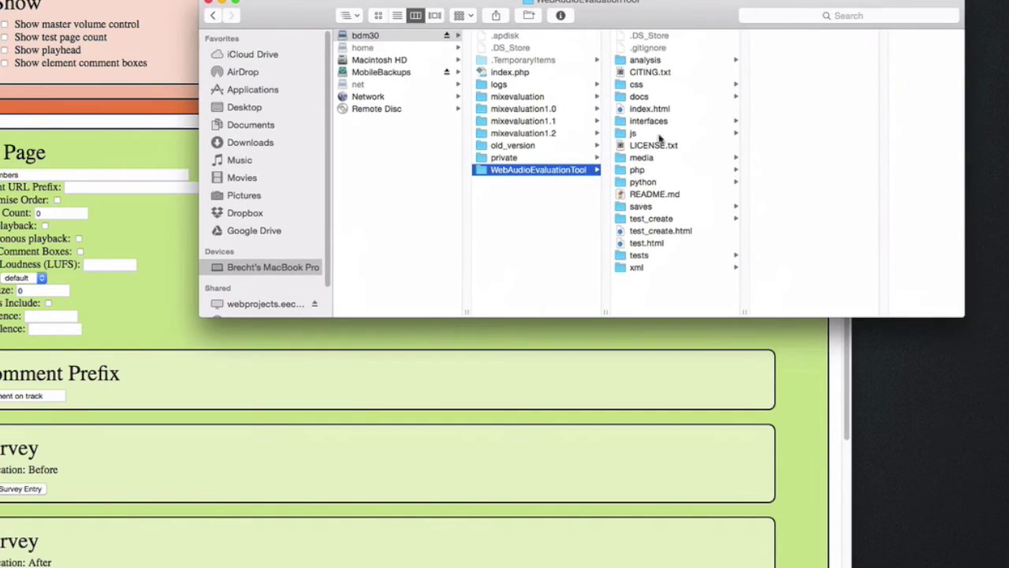
Preview 0.wav and 1.wav from media/example in Quick Look, then return to the test creator.
{"action": "left_click", "coordinate": [656, 158]}
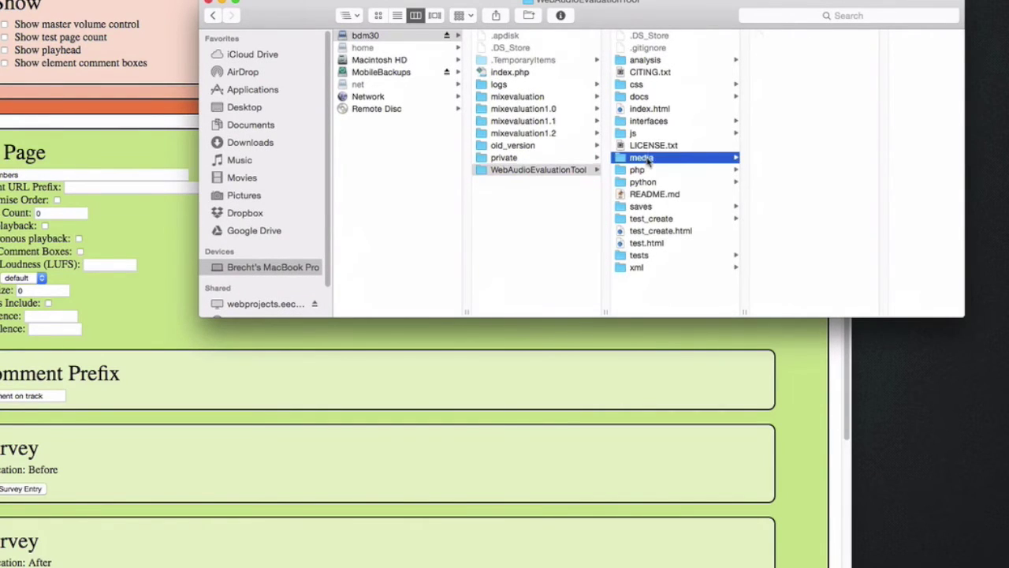
{"action": "left_click", "coordinate": [785, 49]}
{"action": "left_click", "coordinate": [867, 36]}
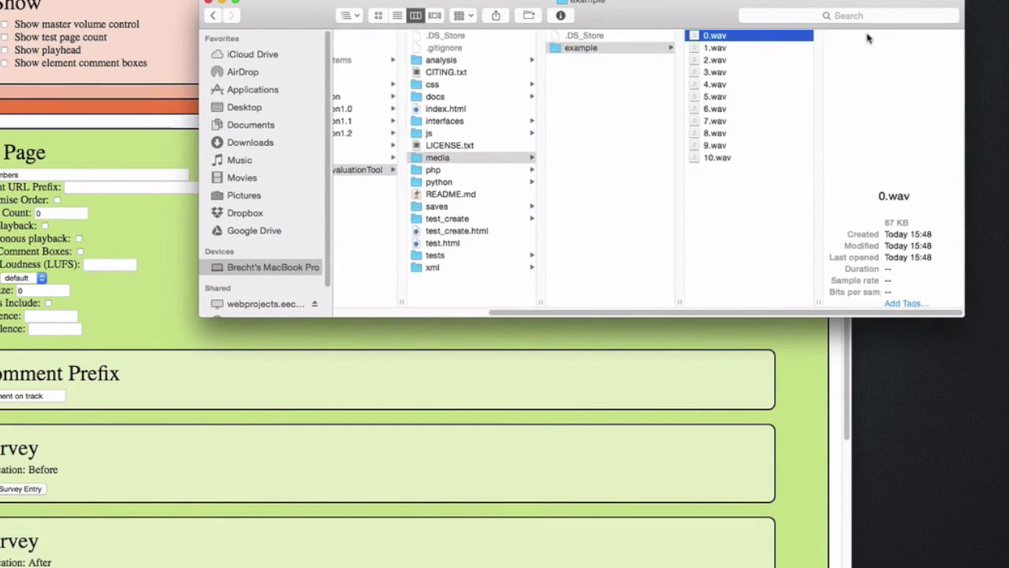
{"action": "key", "text": "space"}
{"action": "key", "text": "Down"}
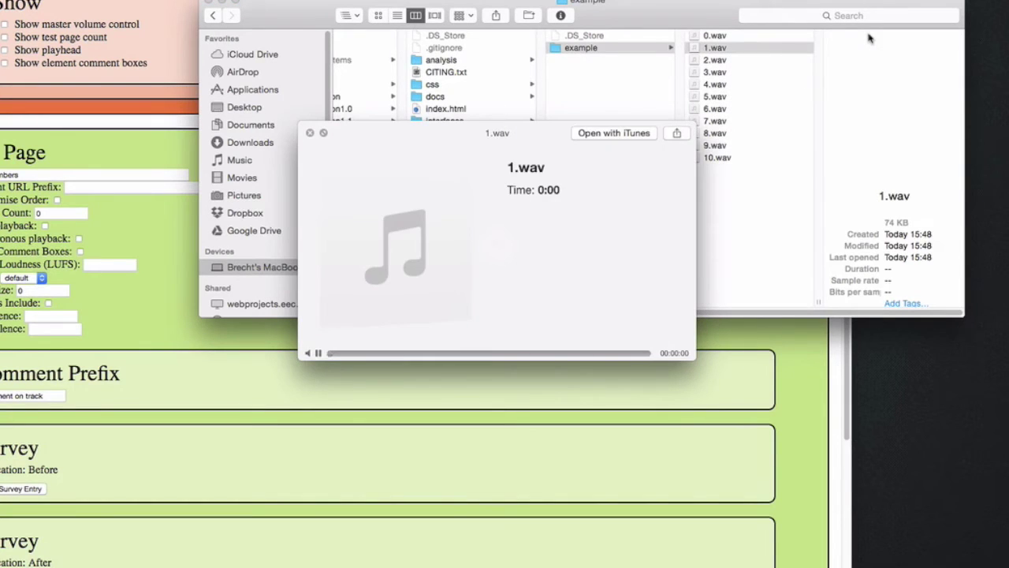
{"action": "key", "text": "space"}
{"action": "key", "text": "super+Tab"}
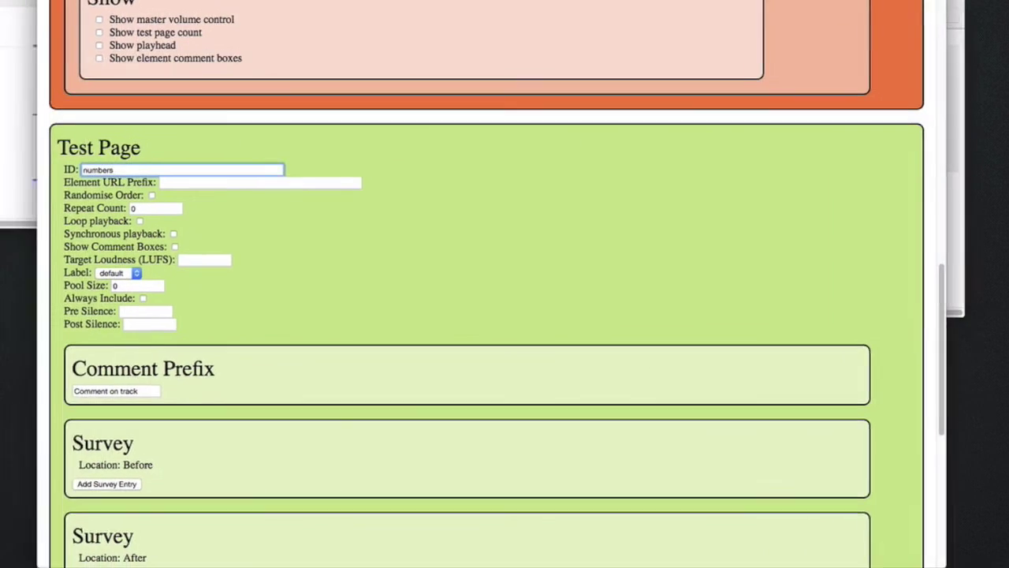
Set the page's URL prefix to media/example/ and enable random order and loop playback.
{"action": "left_click", "coordinate": [298, 182]}
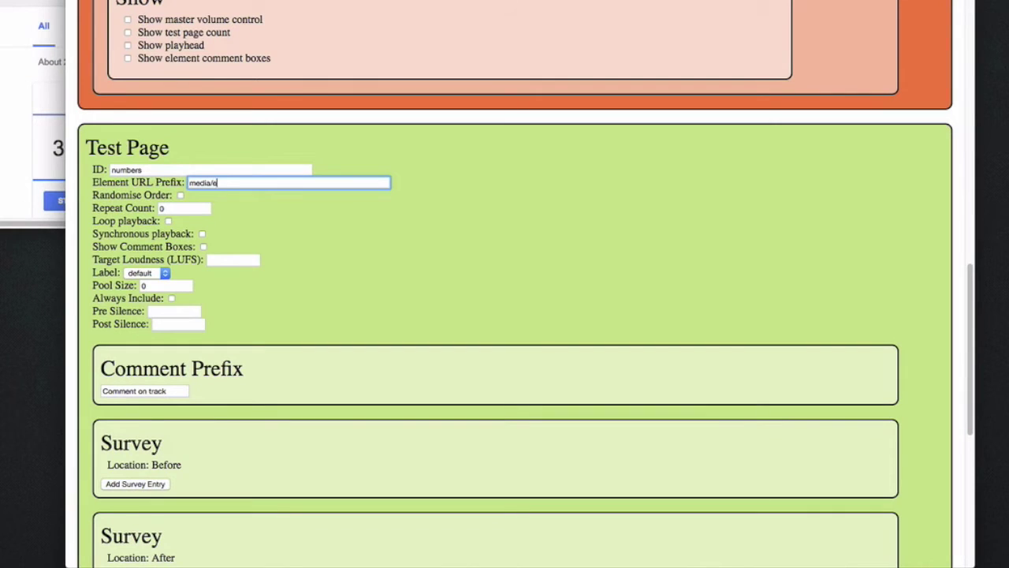
{"action": "type", "text": "media/example/"}
{"action": "left_click", "coordinate": [180, 196]}
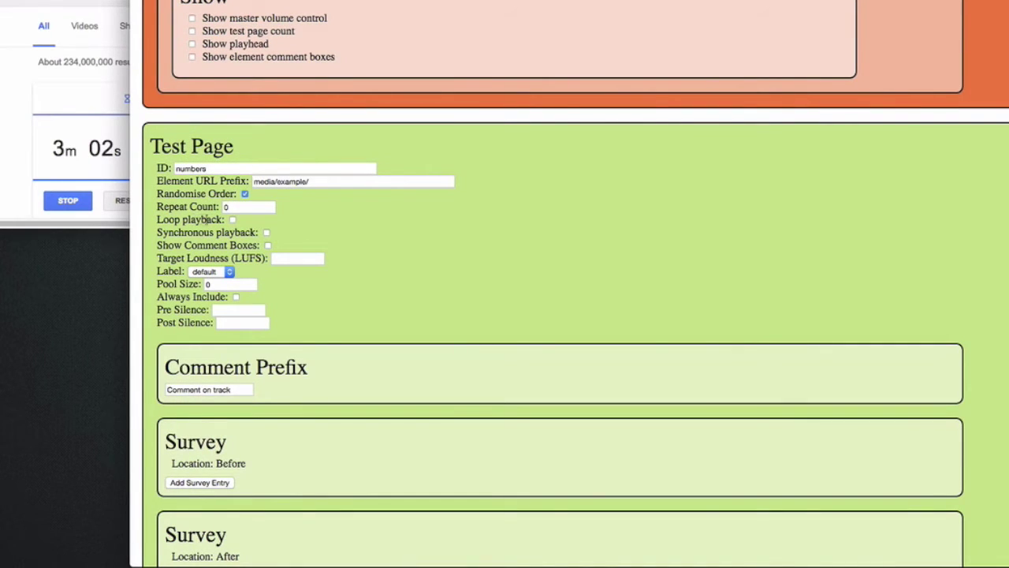
{"action": "left_click", "coordinate": [232, 220]}
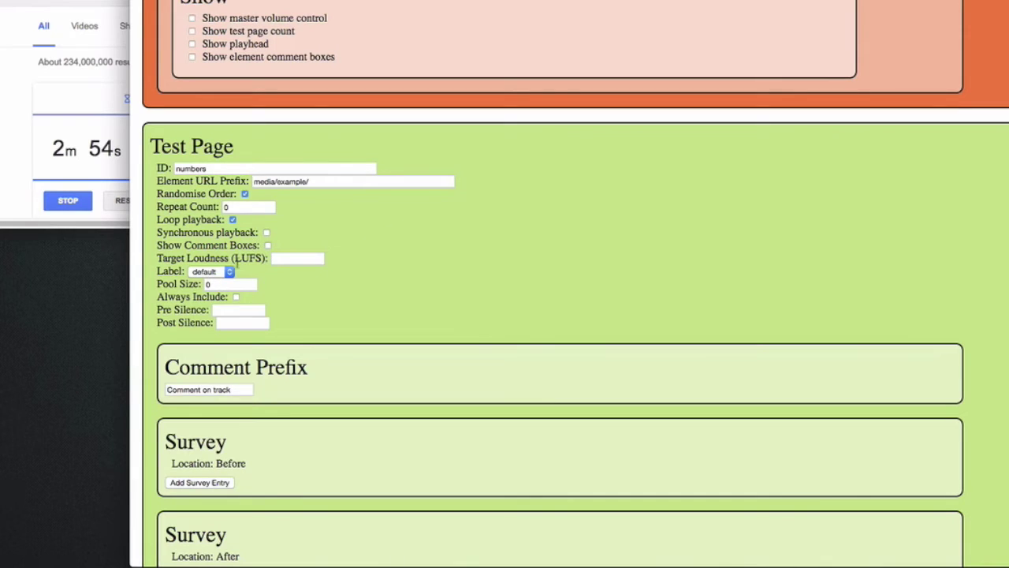
Trim the comment prefix to 'Comment on' and add an audio element.
{"action": "scroll", "coordinate": [350, 358], "scroll_direction": "down", "scroll_amount": 1}
{"action": "scroll", "coordinate": [349, 358], "scroll_direction": "down", "scroll_amount": 3}
{"action": "key", "text": "BackSpace"}
{"action": "key", "text": "BackSpace"}
{"action": "key", "text": "BackSpace"}
{"action": "key", "text": "BackSpace"}
{"action": "key", "text": "BackSpace"}
{"action": "key", "text": "BackSpace"}
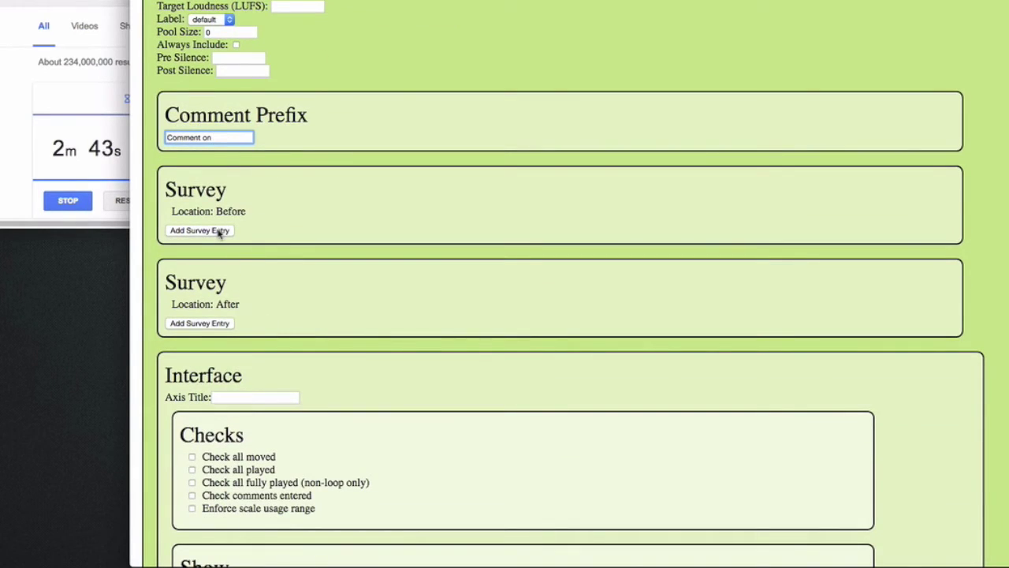
{"action": "scroll", "coordinate": [268, 345], "scroll_direction": "down", "scroll_amount": 1}
{"action": "scroll", "coordinate": [268, 345], "scroll_direction": "down", "scroll_amount": 3}
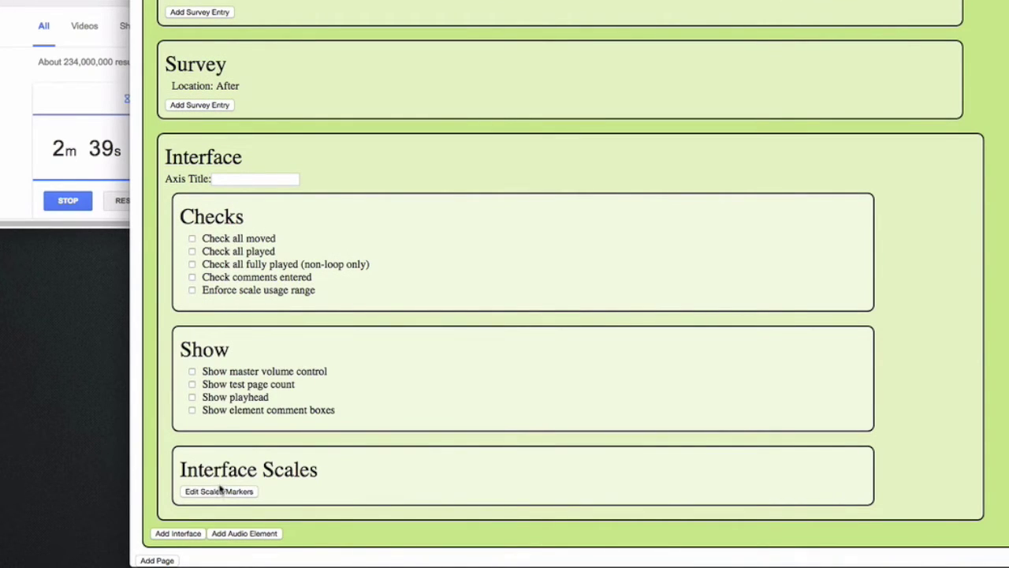
{"action": "left_click", "coordinate": [245, 533]}
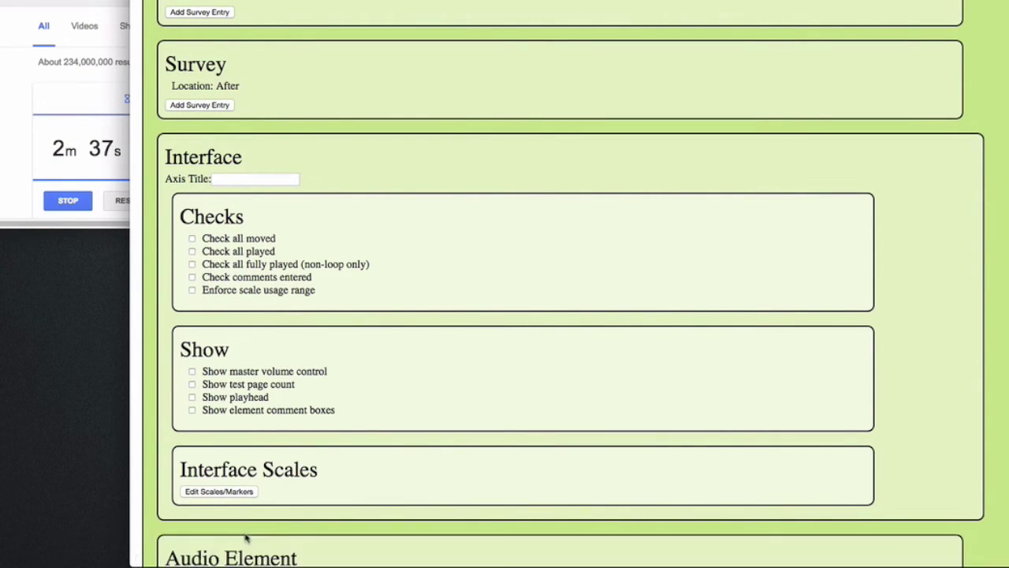
{"action": "scroll", "coordinate": [256, 458], "scroll_direction": "down", "scroll_amount": 3}
Define the first audio element: ID zero, URL 0.wav, name zero, type outside-reference.
{"action": "left_click", "coordinate": [213, 369]}
{"action": "type", "text": "0."}
{"action": "type", "text": "ero"}
{"action": "key", "text": "Tab"}
{"action": "type", "text": "0.wav"}
{"action": "key", "text": "Tab"}
{"action": "key", "text": "Tab"}
{"action": "type", "text": "zero"}
{"action": "left_click", "coordinate": [225, 424]}
{"action": "left_click", "coordinate": [224, 453]}
Add a second audio element with ID one, URL 1.wav and name one.
{"action": "left_click", "coordinate": [250, 534]}
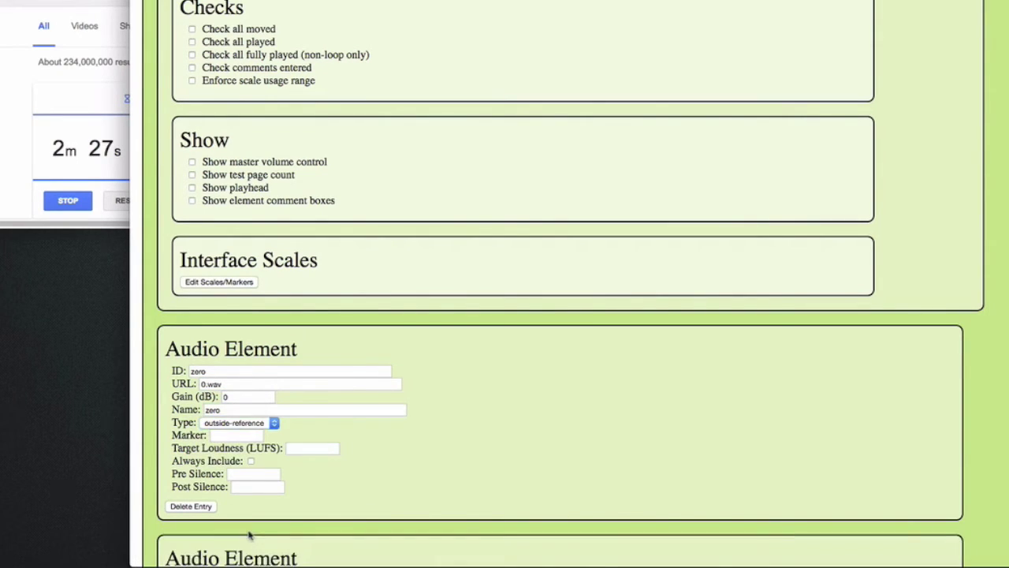
{"action": "scroll", "coordinate": [235, 507], "scroll_direction": "down", "scroll_amount": 3}
{"action": "left_click", "coordinate": [218, 466]}
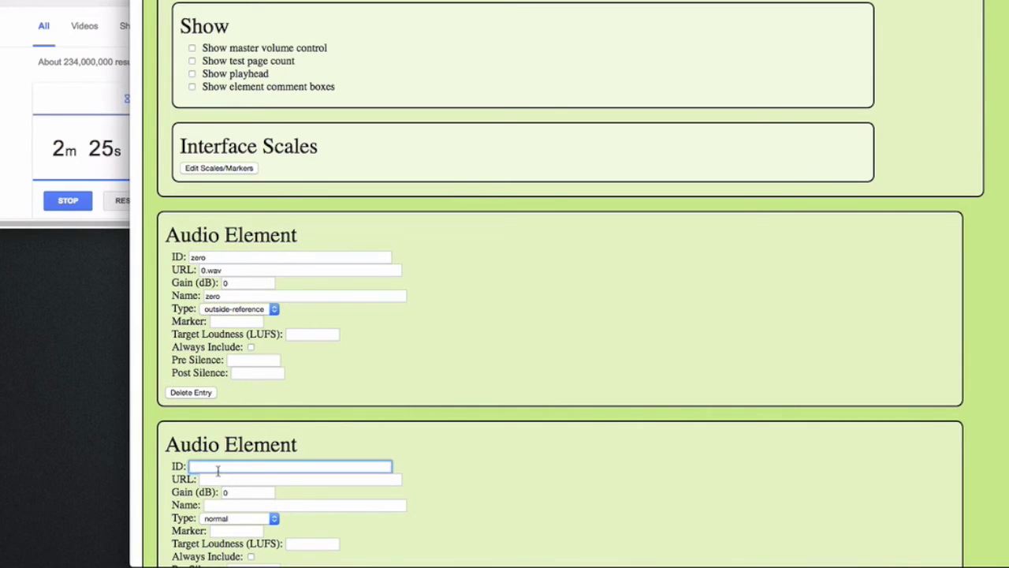
{"action": "type", "text": "one"}
{"action": "key", "text": "Tab"}
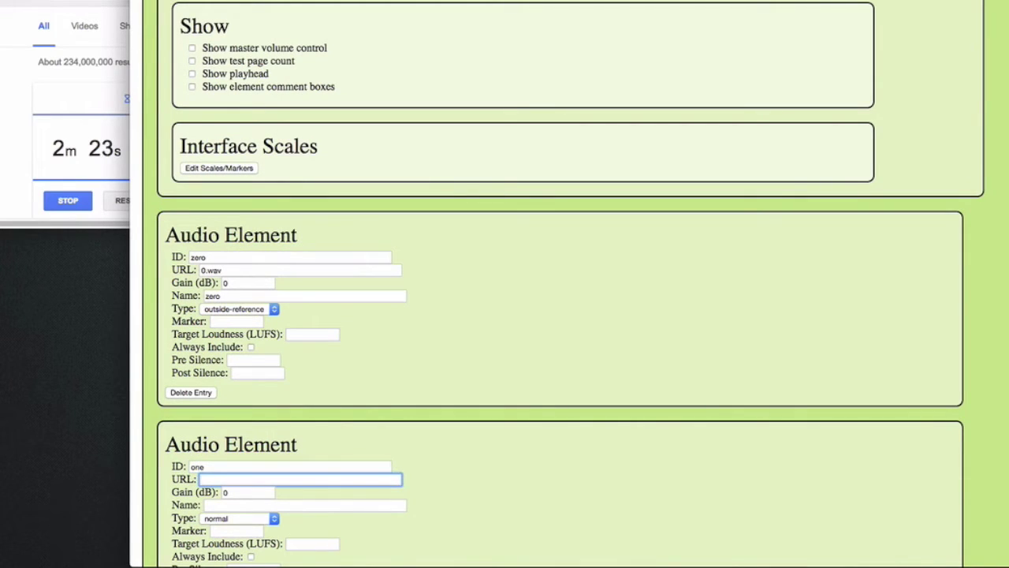
{"action": "type", "text": "1.wav"}
{"action": "left_click", "coordinate": [257, 505]}
{"action": "type", "text": "one"}
{"action": "scroll", "coordinate": [294, 500], "scroll_direction": "down", "scroll_amount": 3}
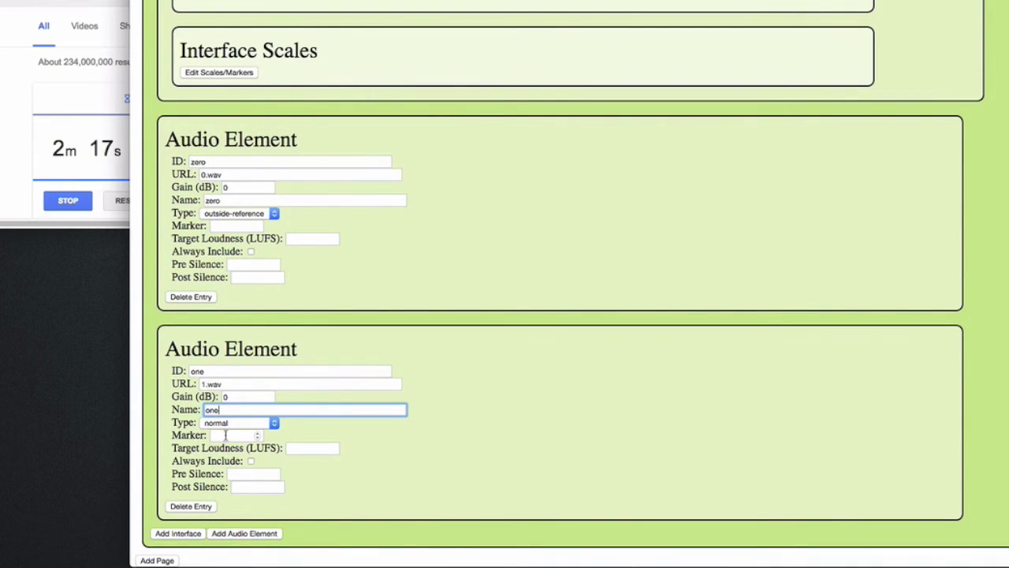
Add a third audio element with ID two, URL 2.wav, name two and gain -12 dB.
{"action": "left_click", "coordinate": [244, 533]}
{"action": "scroll", "coordinate": [236, 459], "scroll_direction": "down", "scroll_amount": 3}
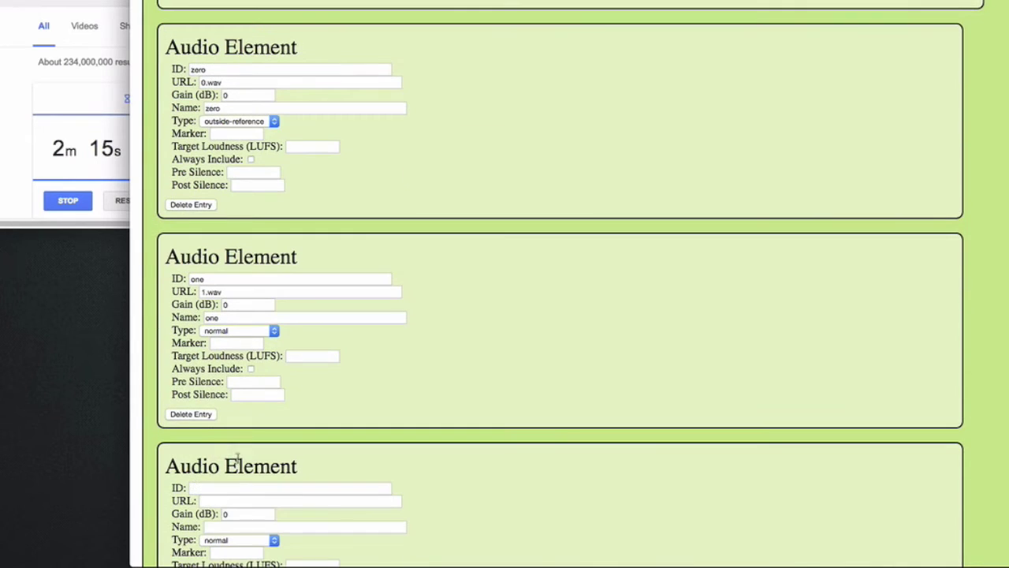
{"action": "left_click", "coordinate": [227, 489]}
{"action": "type", "text": "two"}
{"action": "key", "text": "Tab"}
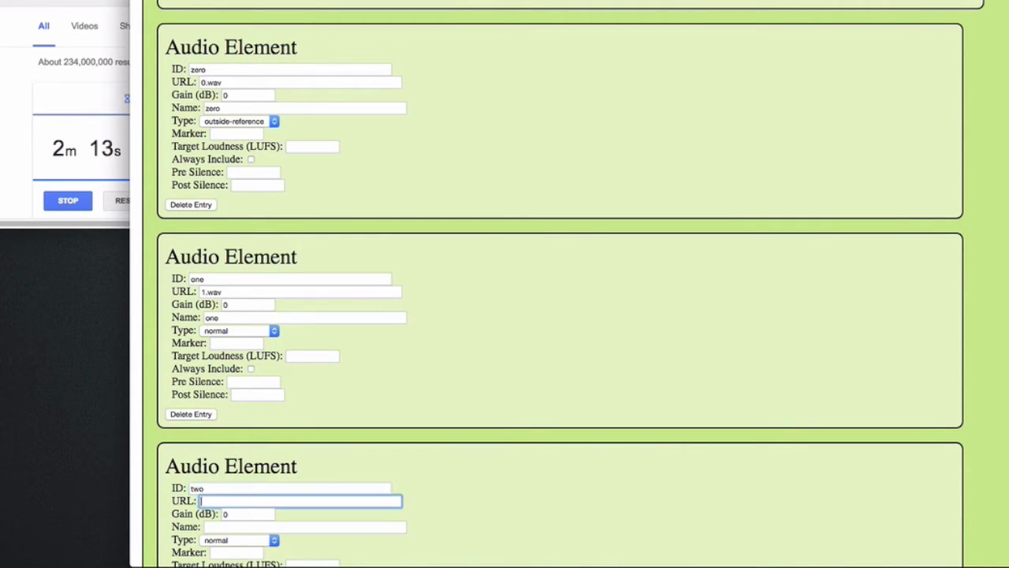
{"action": "type", "text": "2.wav"}
{"action": "key", "text": "Tab"}
{"action": "type", "text": "two"}
{"action": "key", "text": "shift+Tab"}
{"action": "type", "text": "-6"}
{"action": "key", "text": "BackSpace"}
{"action": "key", "text": "BackSpace"}
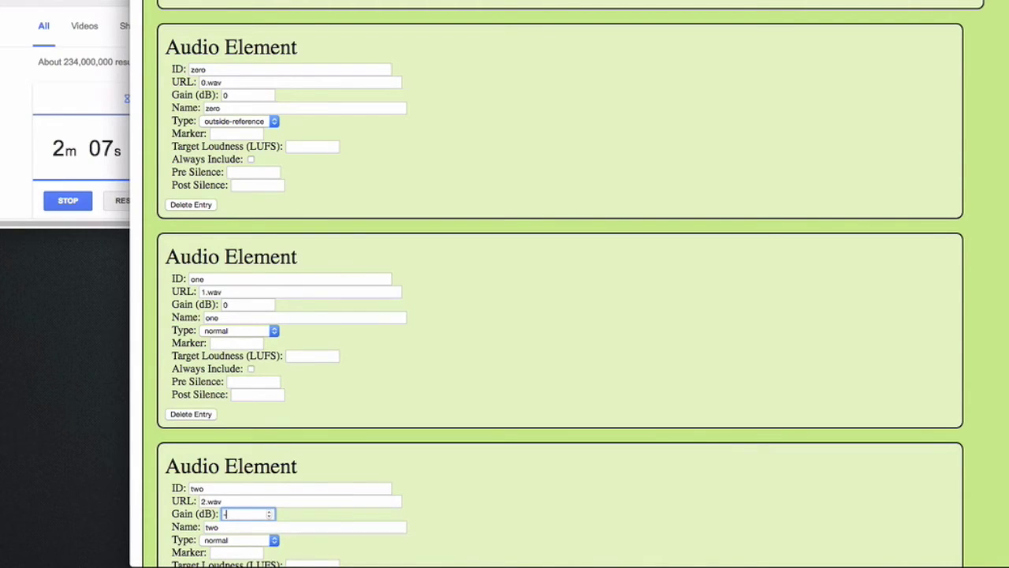
{"action": "scroll", "coordinate": [450, 424], "scroll_direction": "down", "scroll_amount": 4}
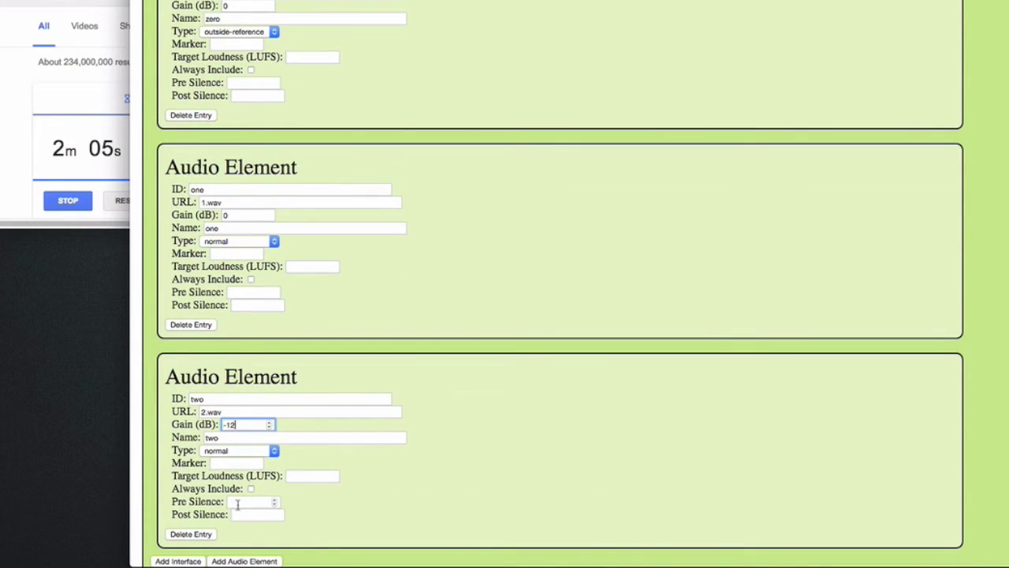
{"action": "scroll", "coordinate": [236, 507], "scroll_direction": "down", "scroll_amount": 1}
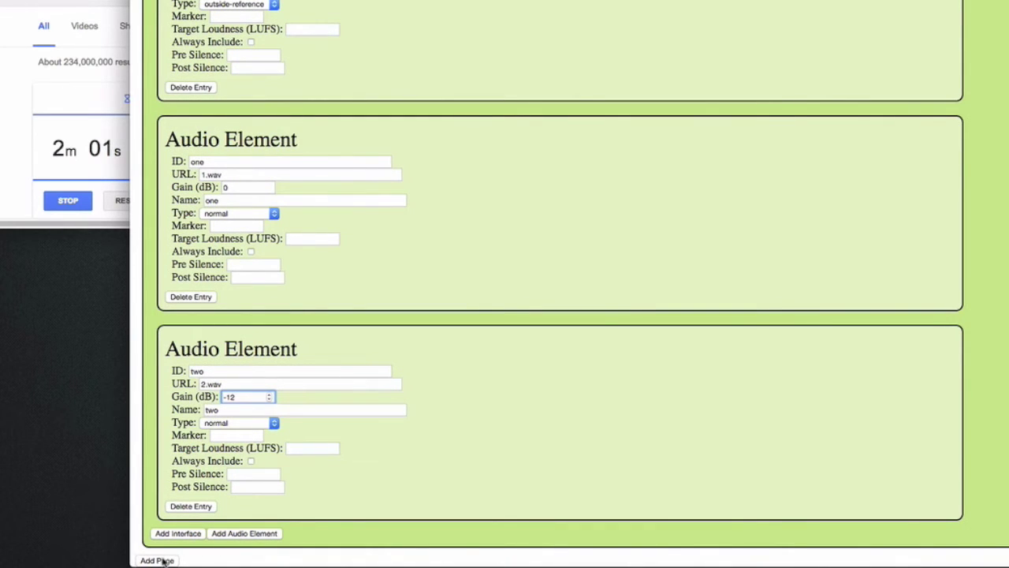
{"action": "scroll", "coordinate": [385, 313], "scroll_direction": "up", "scroll_amount": 10}
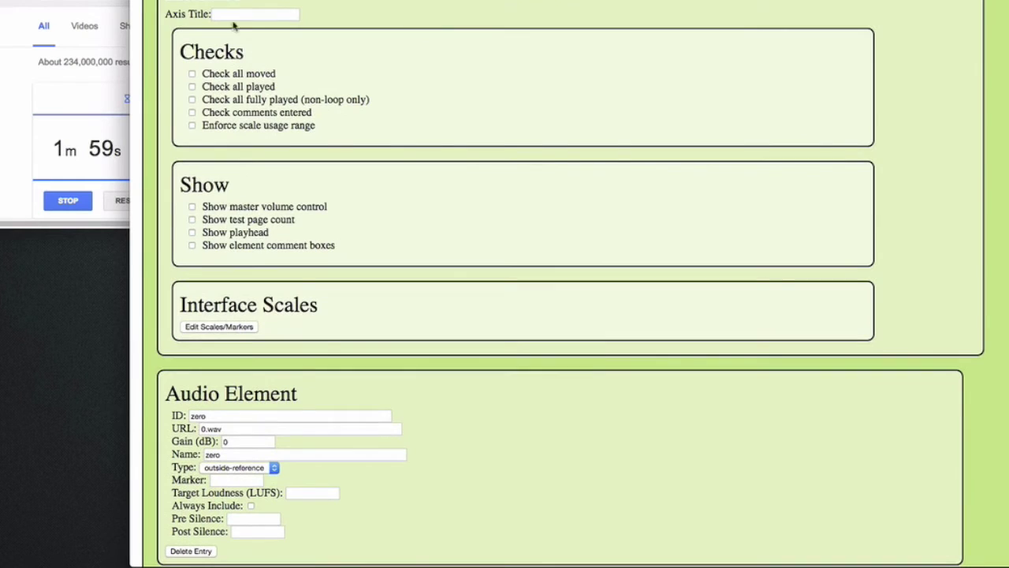
Set the interface axis title to 'Loud Artefacts' and add another test page.
{"action": "left_click", "coordinate": [236, 14]}
{"action": "type", "text": "Artefacts"}
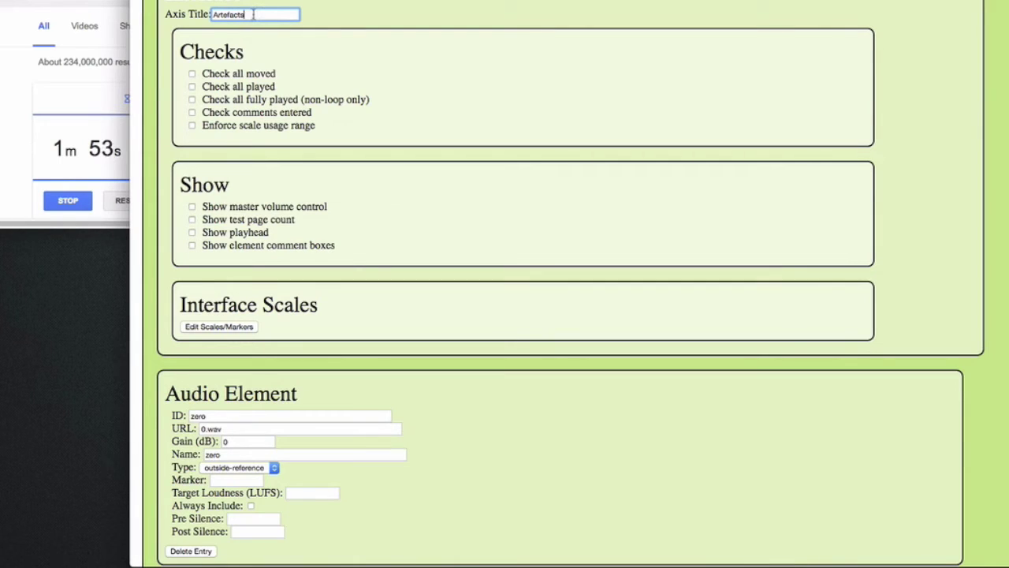
{"action": "type", "text": "Loud"}
{"action": "scroll", "coordinate": [540, 210], "scroll_direction": "down", "scroll_amount": 6}
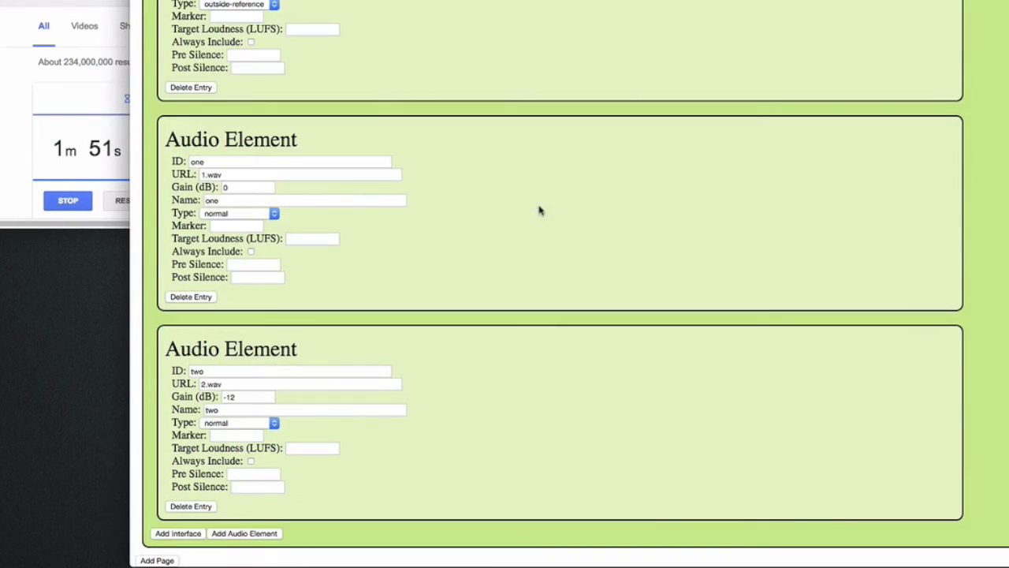
{"action": "left_click", "coordinate": [160, 560]}
Set the new page's ID to numbers_warmth and its element URL prefix to media/example.
{"action": "scroll", "coordinate": [316, 411], "scroll_direction": "down", "scroll_amount": 5}
{"action": "left_click", "coordinate": [249, 310]}
{"action": "key", "text": "super+a"}
{"action": "type", "text": "numbers_warmu"}
{"action": "left_click", "coordinate": [290, 321]}
{"action": "type", "text": "media/example"}
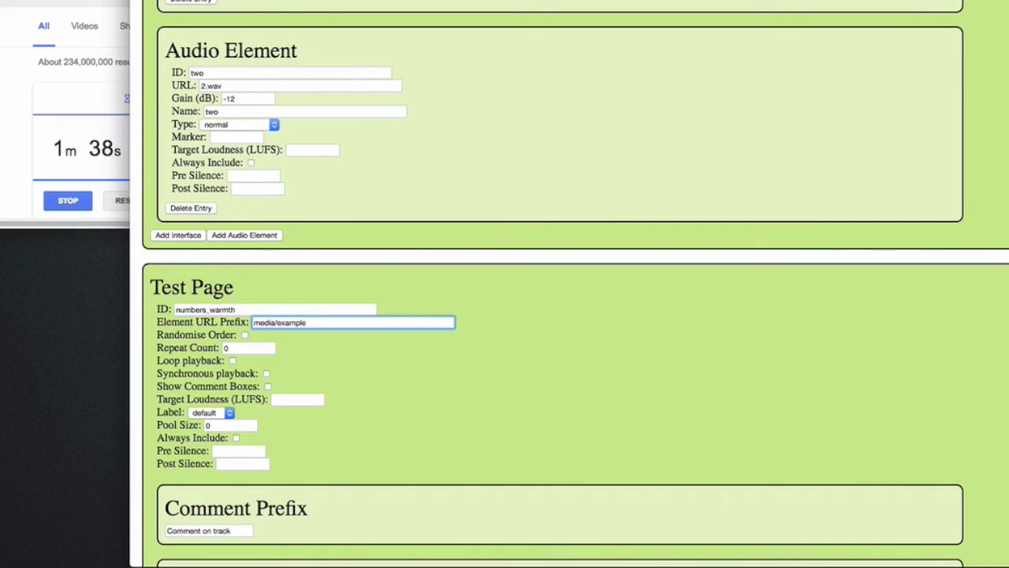
Enable randomised order and synchronous playback, and replace 'track' in the comment prefix.
{"action": "left_click", "coordinate": [244, 335]}
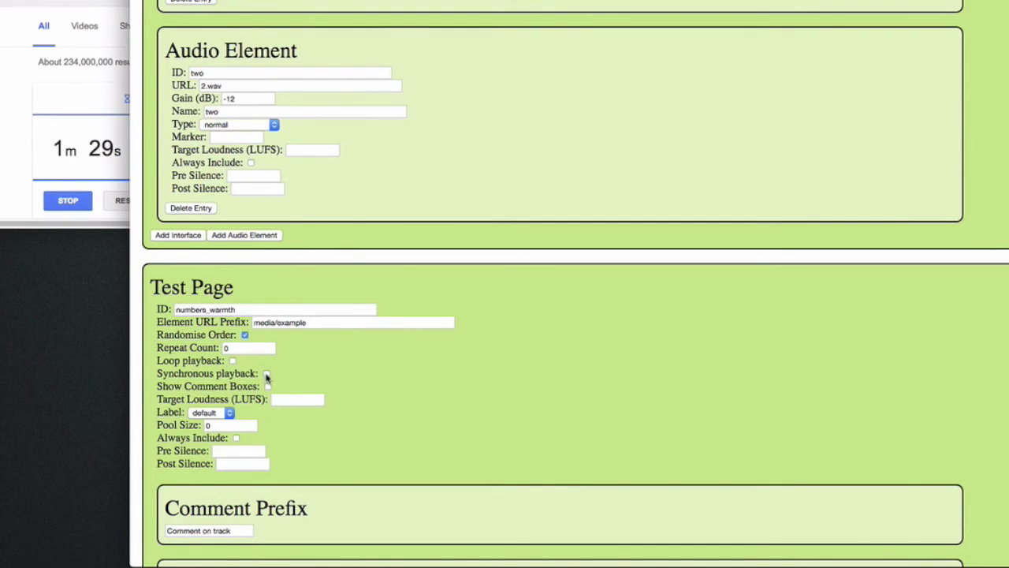
{"action": "left_click", "coordinate": [266, 374]}
{"action": "scroll", "coordinate": [269, 371], "scroll_direction": "down", "scroll_amount": 1}
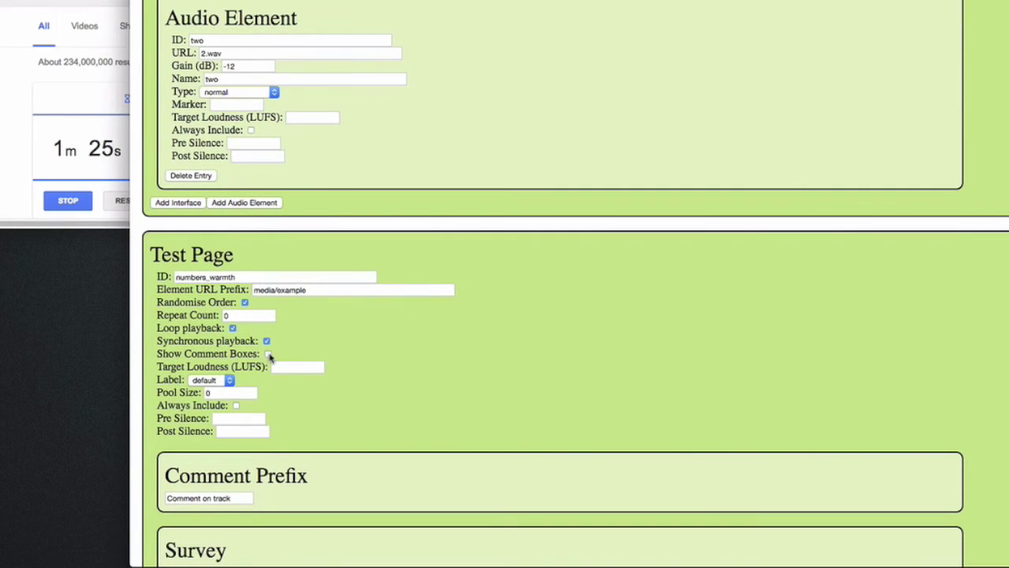
{"action": "scroll", "coordinate": [260, 371], "scroll_direction": "down", "scroll_amount": 2}
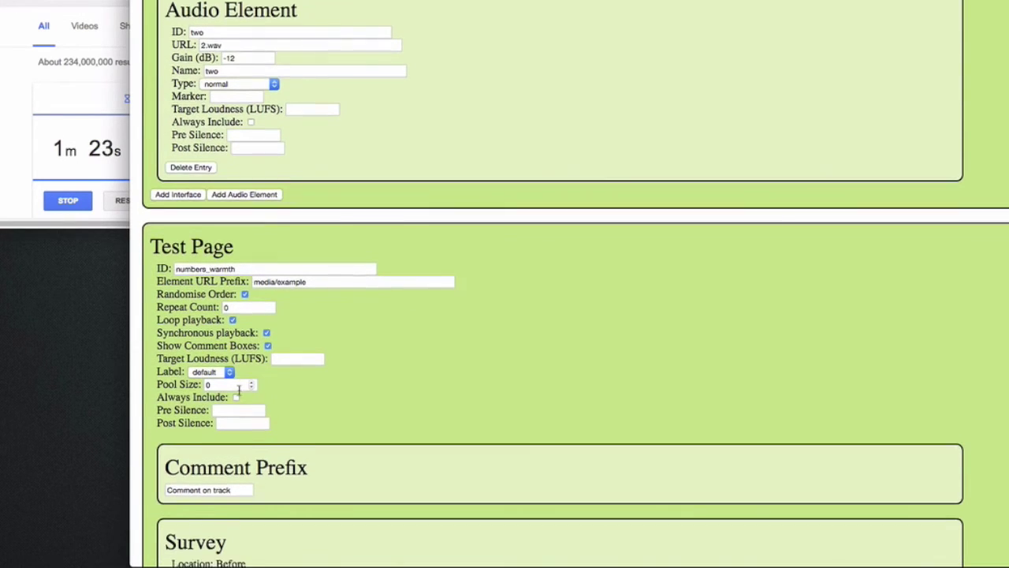
{"action": "scroll", "coordinate": [239, 346], "scroll_direction": "down", "scroll_amount": 2}
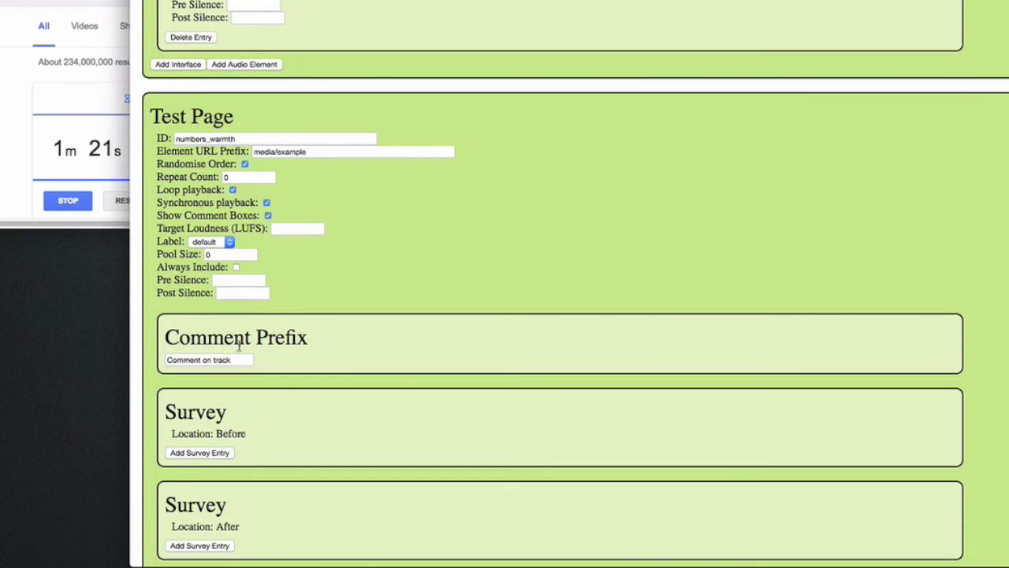
{"action": "double_click", "coordinate": [237, 359]}
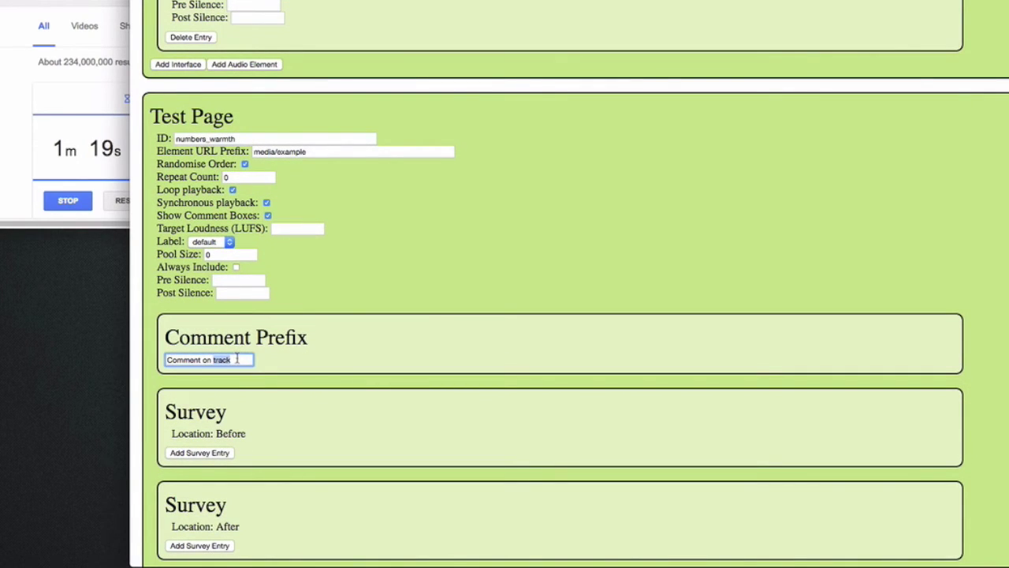
{"action": "type", "text": "stimuu"}
{"action": "key", "text": "BackSpace"}
Show master volume, page count, playhead and comment boxes, and title the axis 'Warmth'.
{"action": "scroll", "coordinate": [259, 358], "scroll_direction": "down", "scroll_amount": 10}
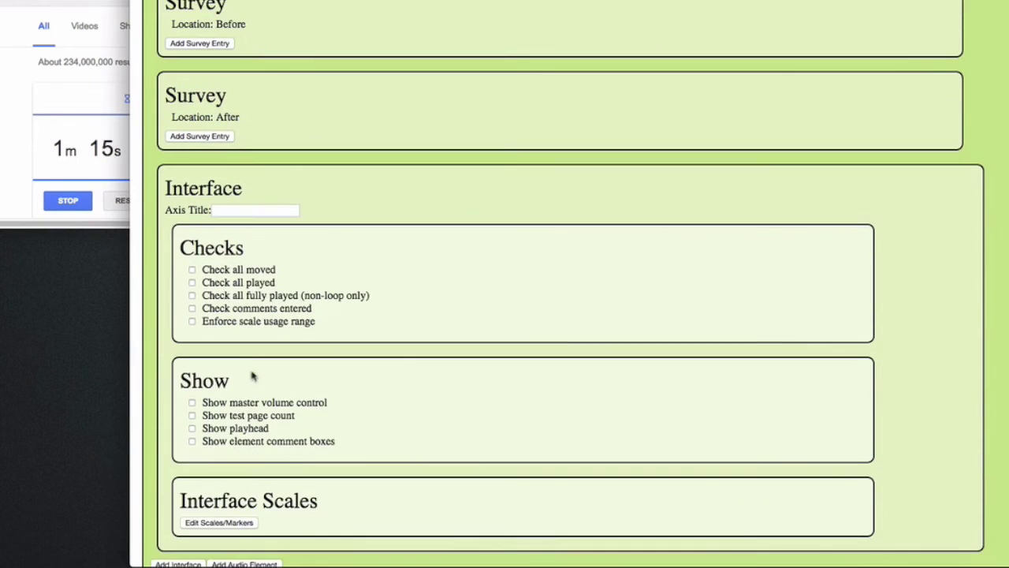
{"action": "scroll", "coordinate": [252, 378], "scroll_direction": "down", "scroll_amount": 1}
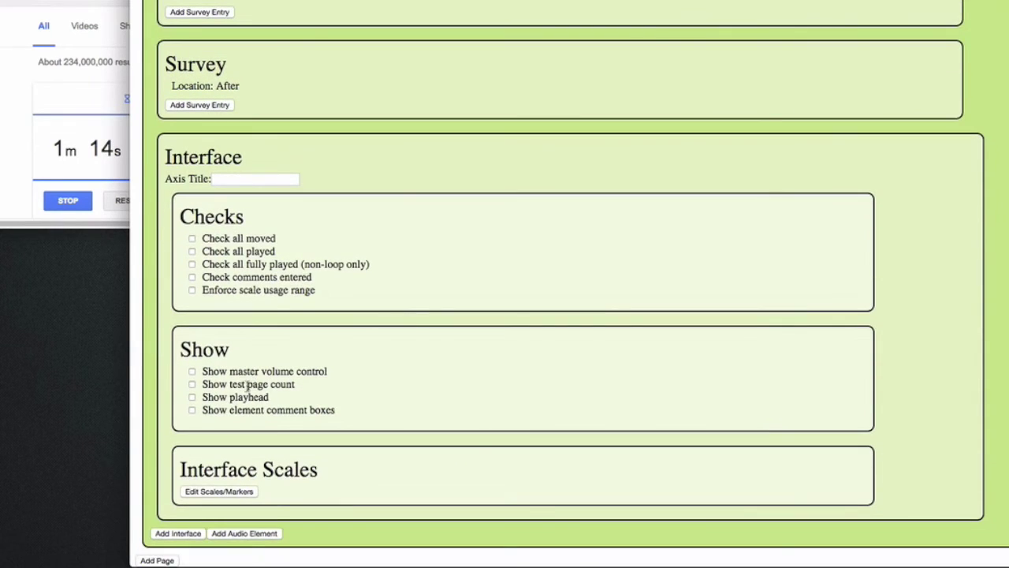
{"action": "left_click", "coordinate": [191, 371]}
{"action": "left_click", "coordinate": [193, 385]}
{"action": "left_click", "coordinate": [191, 398]}
{"action": "left_click", "coordinate": [192, 410]}
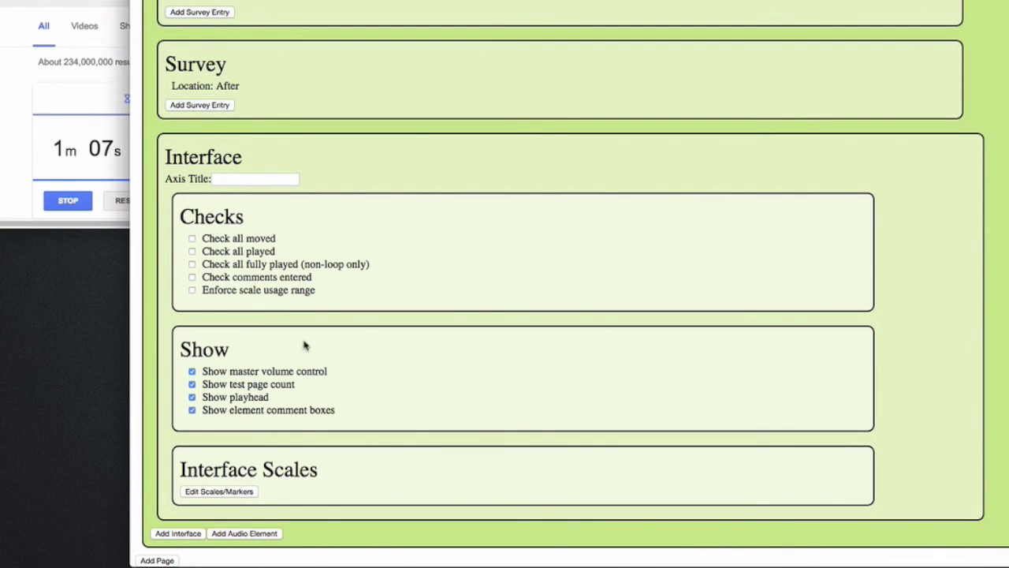
{"action": "left_click", "coordinate": [236, 176]}
{"action": "type", "text": "Warmth"}
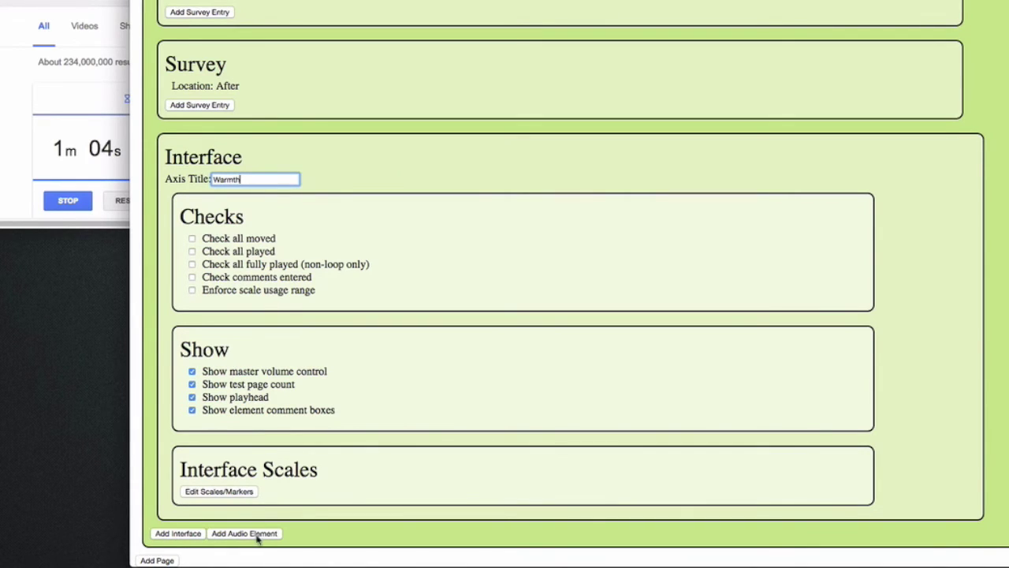
Add audio element 'three' with URL 3.wav and name three.
{"action": "left_click", "coordinate": [259, 534]}
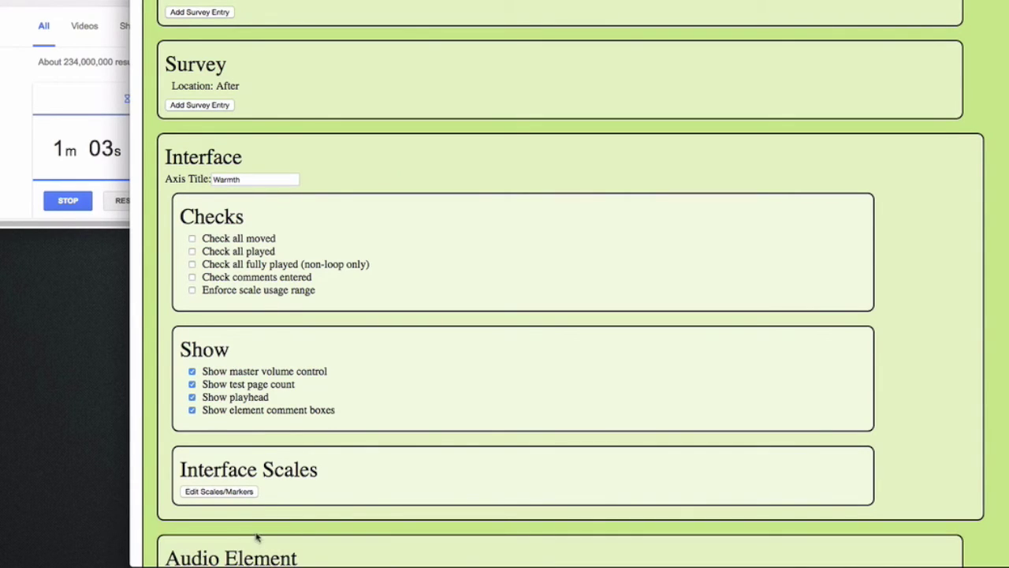
{"action": "scroll", "coordinate": [307, 473], "scroll_direction": "down", "scroll_amount": 5}
{"action": "left_click", "coordinate": [207, 370]}
{"action": "type", "text": "three"}
{"action": "key", "text": "Tab"}
{"action": "type", "text": "3.wav"}
{"action": "key", "text": "Tab"}
{"action": "key", "text": "Tab"}
{"action": "type", "text": "three"}
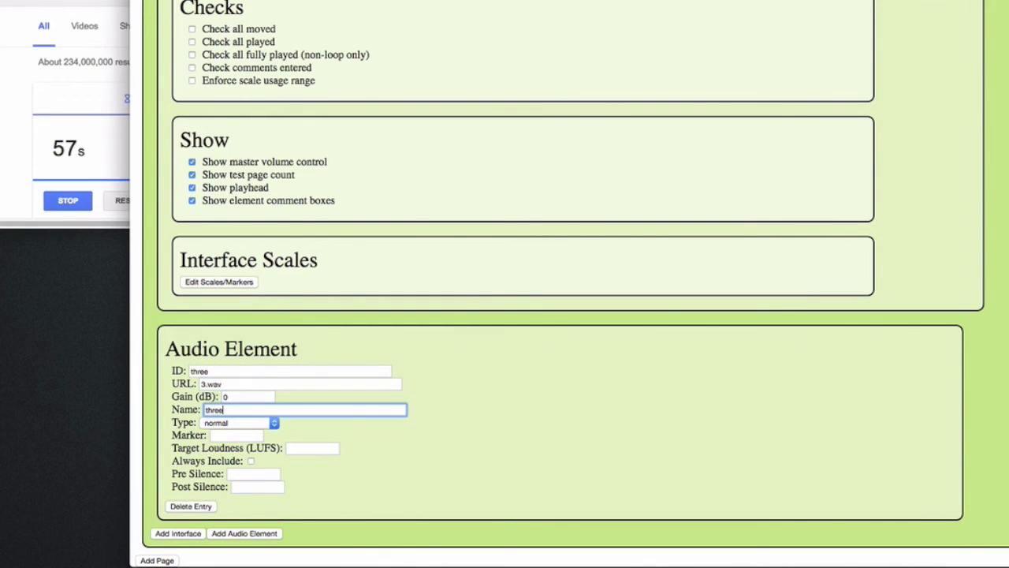
Add audio element 'four' with URL 4.wav and name four.
{"action": "left_click", "coordinate": [237, 533]}
{"action": "scroll", "coordinate": [222, 473], "scroll_direction": "down", "scroll_amount": 3}
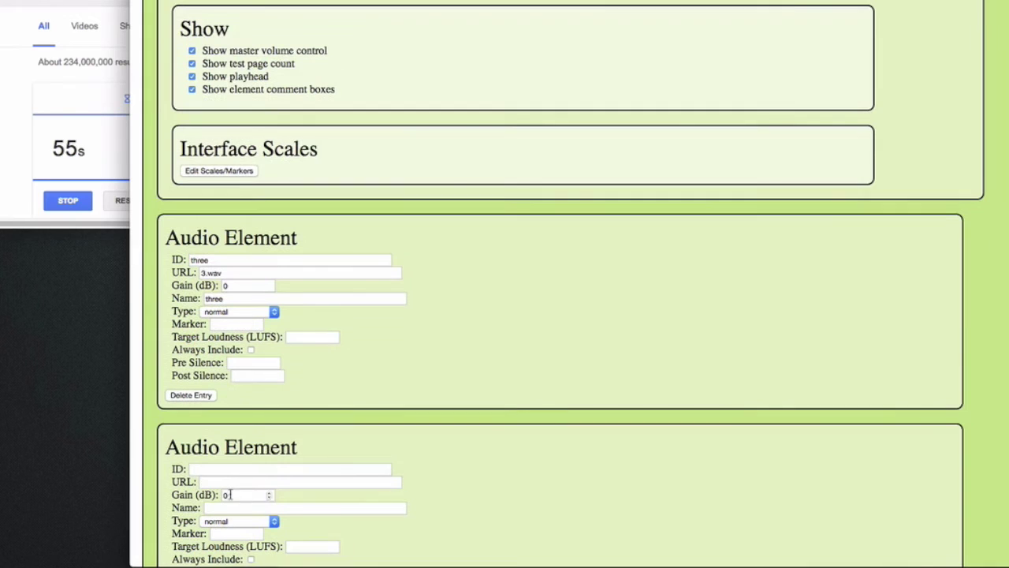
{"action": "left_click", "coordinate": [223, 469]}
{"action": "type", "text": "four"}
{"action": "key", "text": "Tab"}
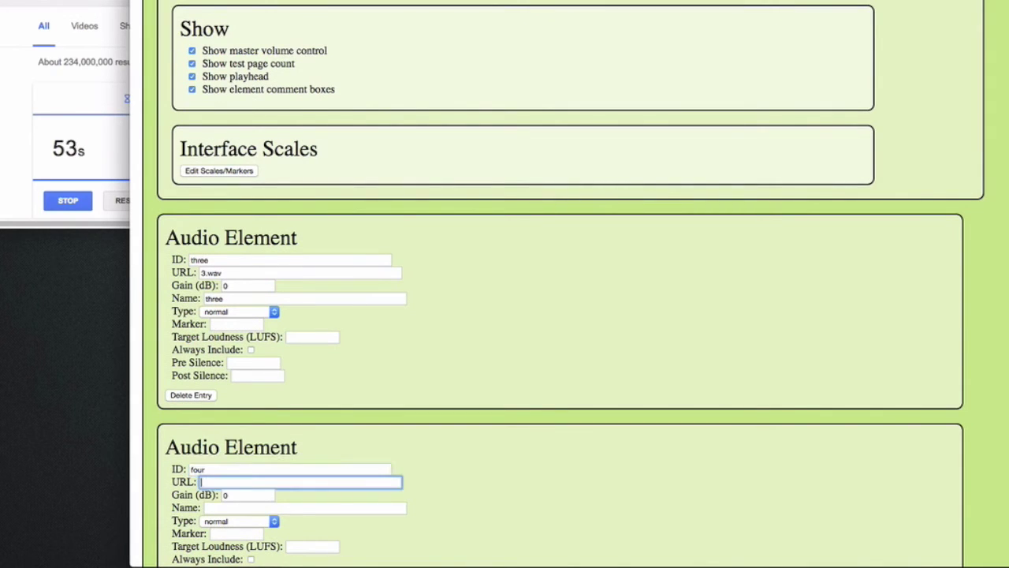
{"action": "type", "text": "4.wav"}
{"action": "scroll", "coordinate": [235, 460], "scroll_direction": "down", "scroll_amount": 2}
{"action": "left_click", "coordinate": [232, 418]}
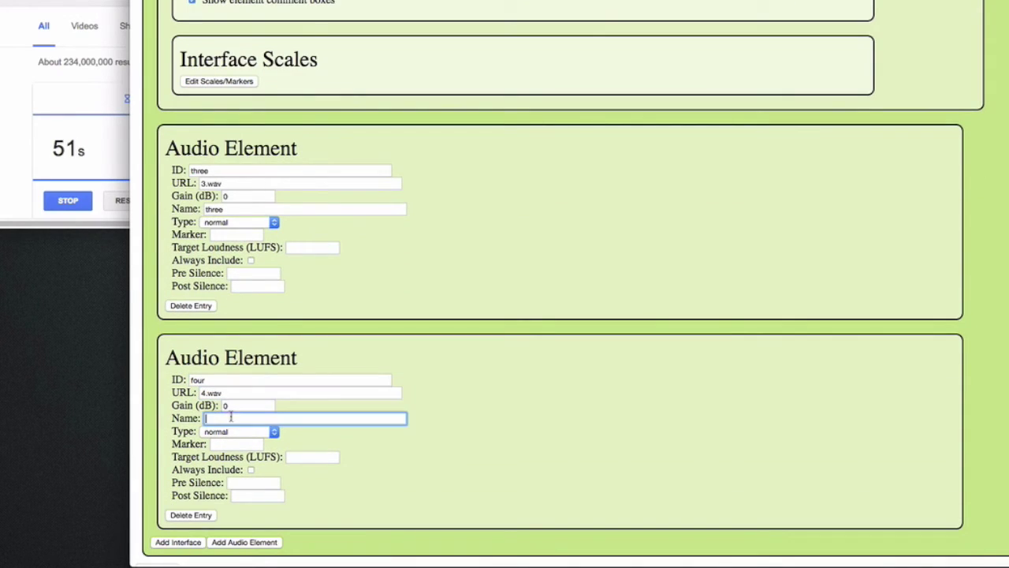
{"action": "type", "text": "four"}
{"action": "scroll", "coordinate": [413, 382], "scroll_direction": "down", "scroll_amount": 1}
Add audio element five with URL 5.wav and name five.
{"action": "left_click", "coordinate": [247, 534]}
{"action": "scroll", "coordinate": [246, 536], "scroll_direction": "down", "scroll_amount": 5}
{"action": "left_click", "coordinate": [234, 369]}
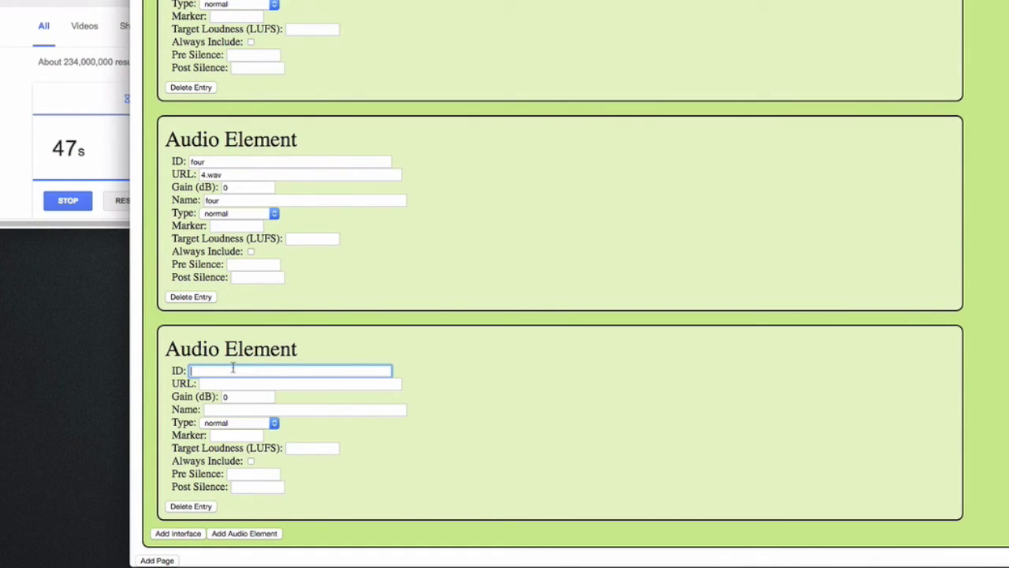
{"action": "left_click", "coordinate": [300, 383]}
{"action": "type", "text": "5.wav"}
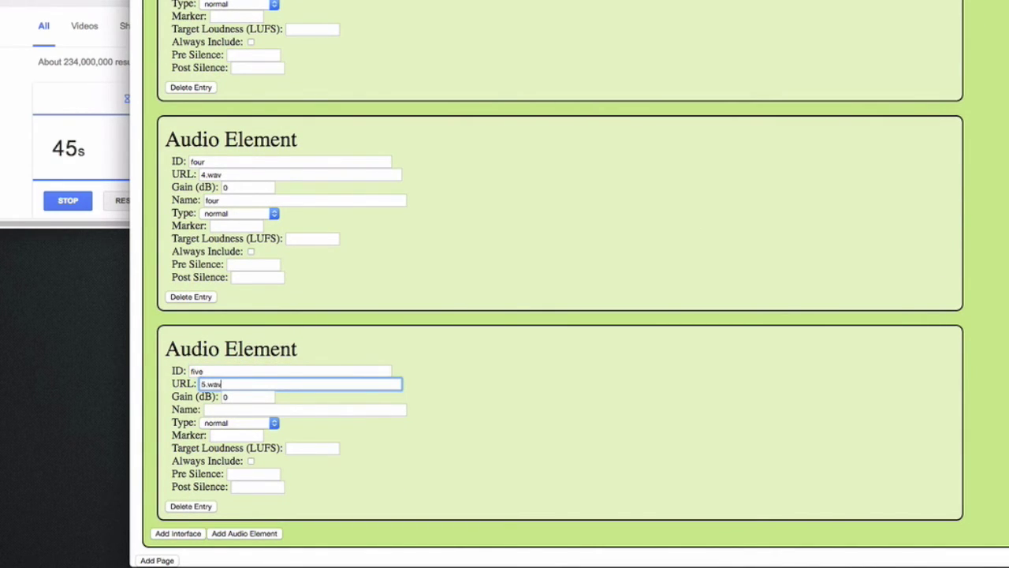
{"action": "left_click", "coordinate": [239, 410]}
{"action": "type", "text": "five"}
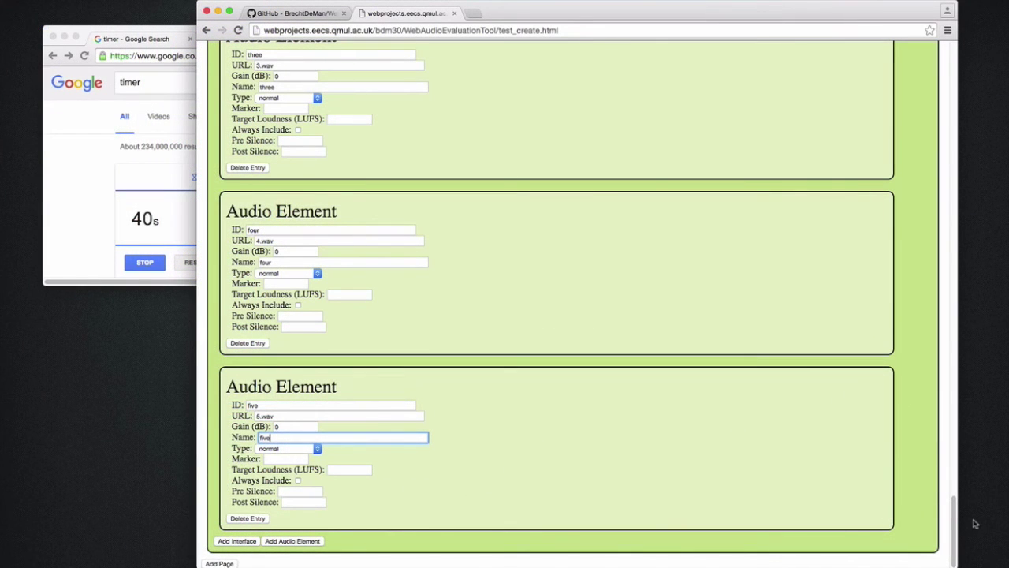
Export the test specification to XML and choose to save the linked file.
{"action": "left_click_drag", "start_coordinate": [956, 521], "coordinate": [953, 71]}
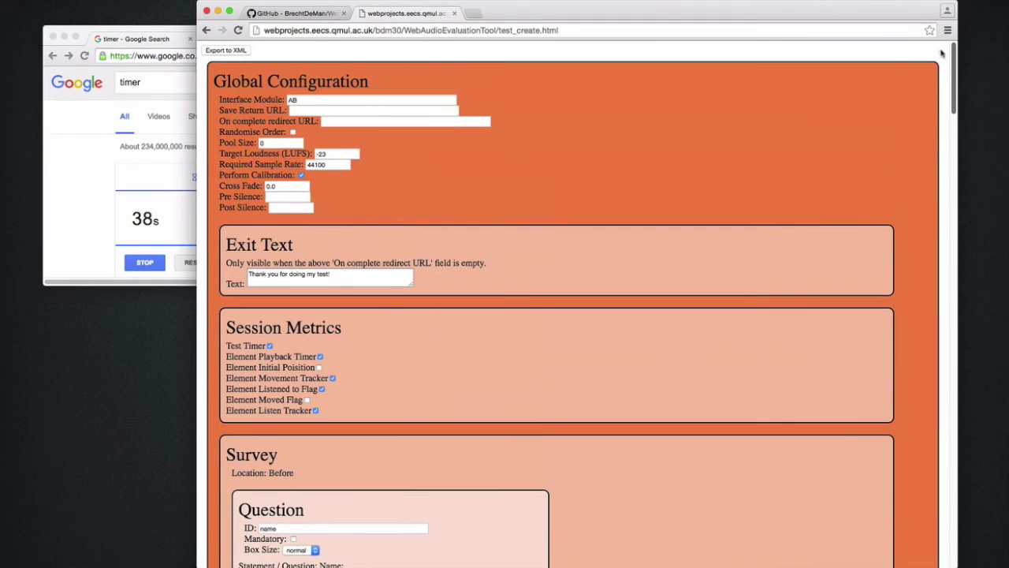
{"action": "left_click", "coordinate": [225, 50]}
{"action": "right_click", "coordinate": [572, 213]}
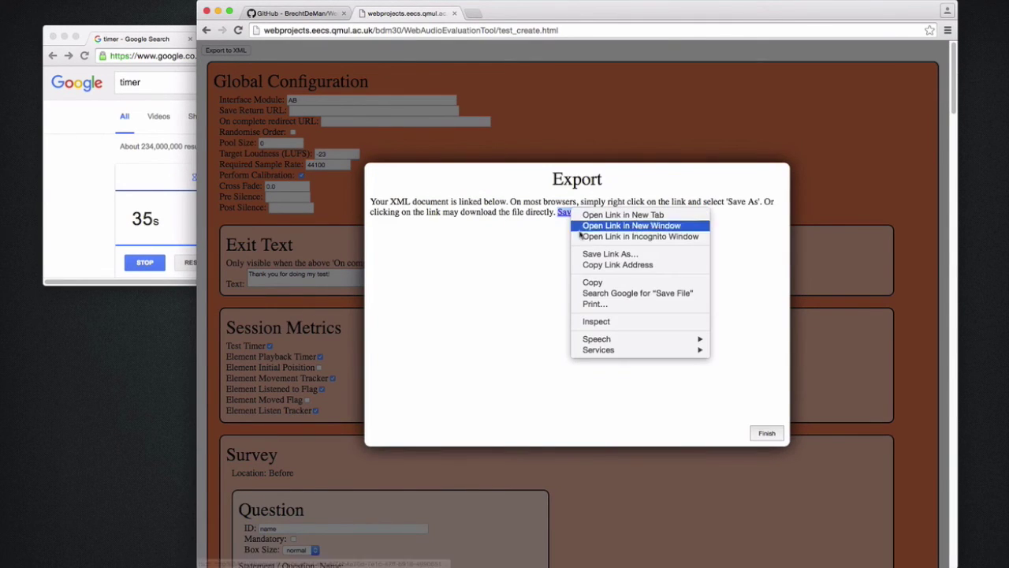
{"action": "left_click", "coordinate": [604, 254]}
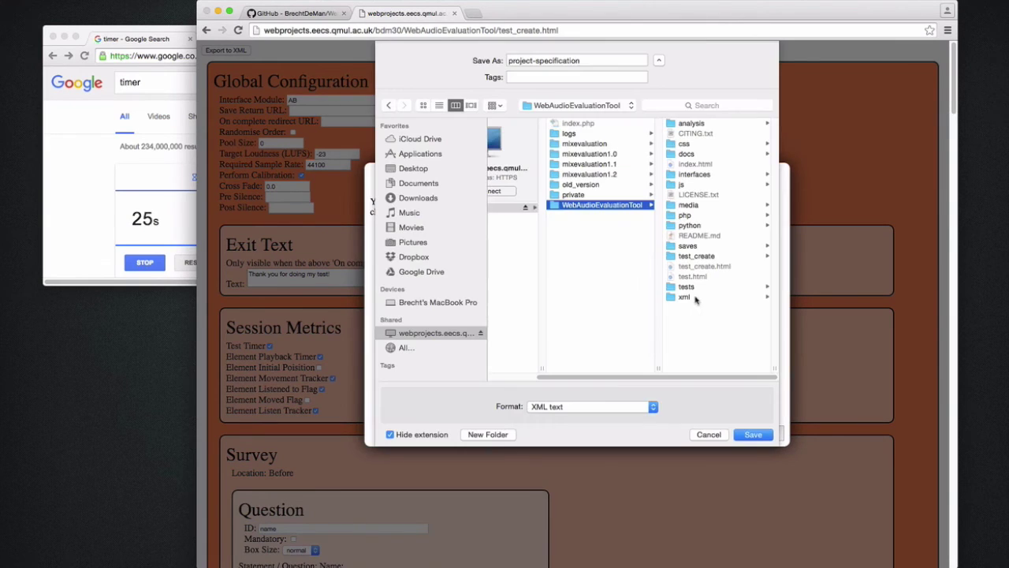
Save the file as ab-test.xml in the tests folder.
{"action": "left_click", "coordinate": [698, 289]}
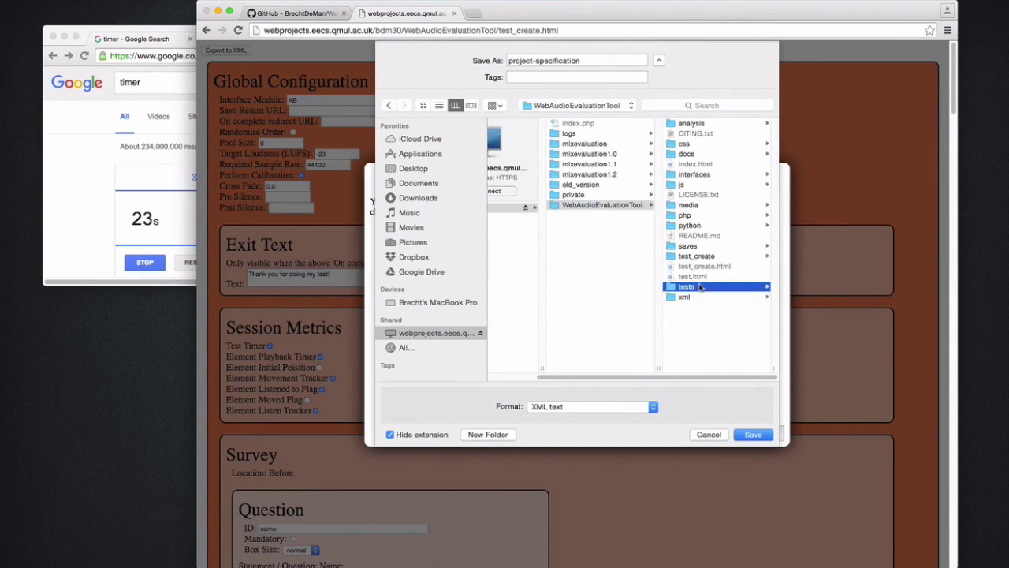
{"action": "key", "text": "Tab"}
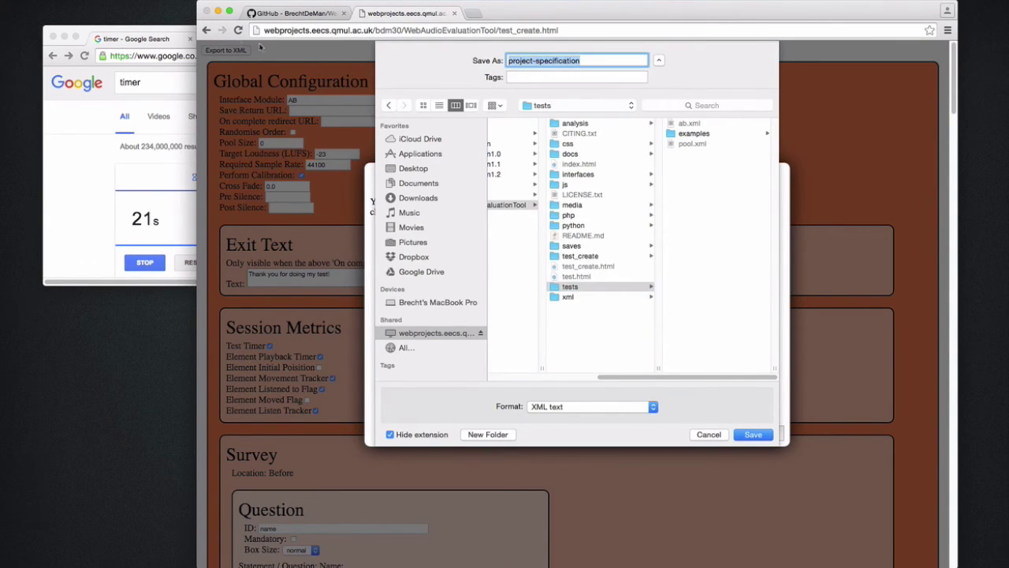
{"action": "type", "text": "ab-test/x"}
{"action": "key", "text": "BackSpace"}
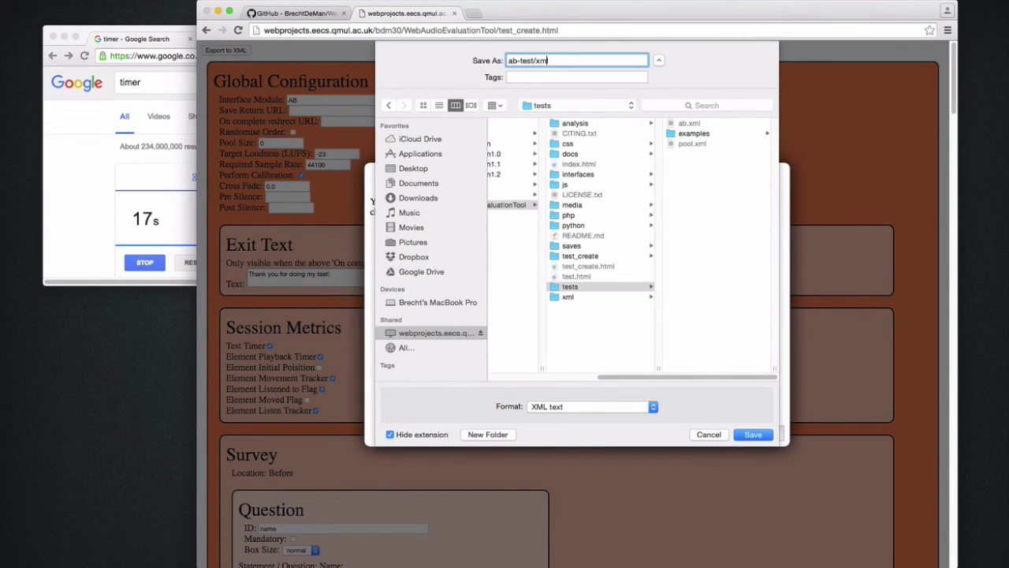
{"action": "key", "text": "BackSpace"}
{"action": "type", "text": "."}
{"action": "left_click", "coordinate": [751, 435]}
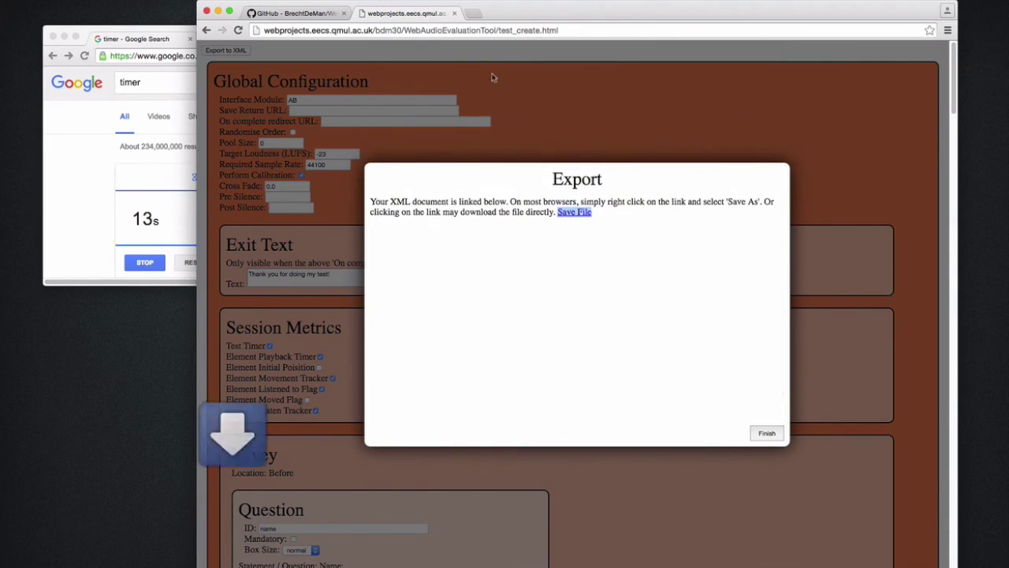
Stop the countdown timer and load test.html?url=tests/ab-test.xml in the browser.
{"action": "left_click", "coordinate": [563, 31]}
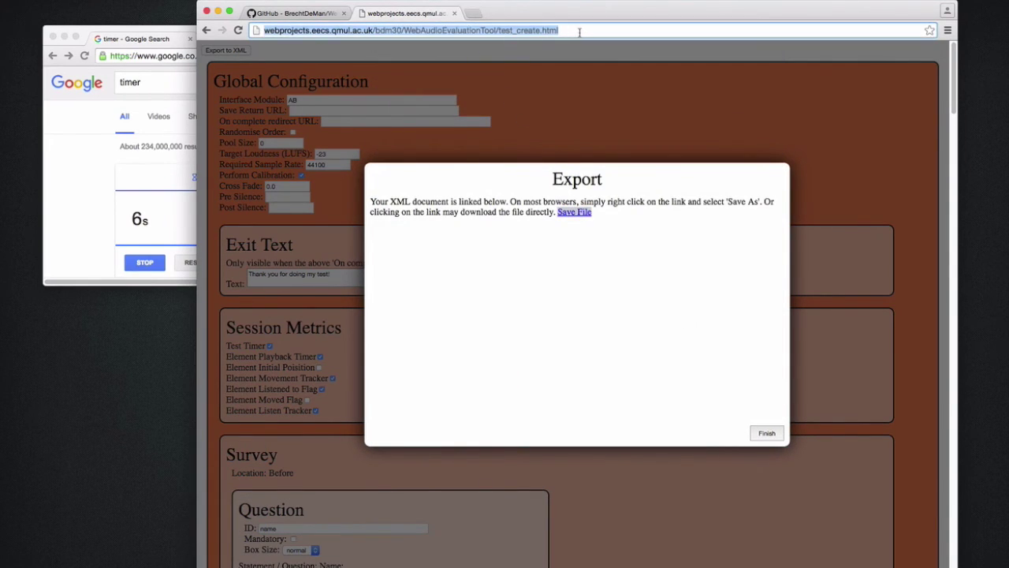
{"action": "left_click_drag", "start_coordinate": [580, 32], "coordinate": [500, 30]}
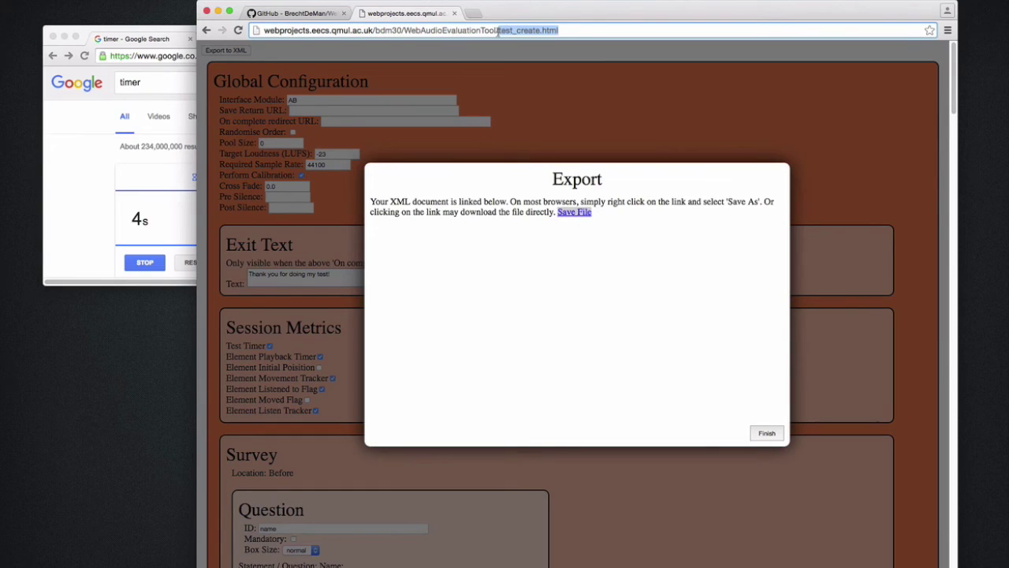
{"action": "left_click", "coordinate": [63, 205]}
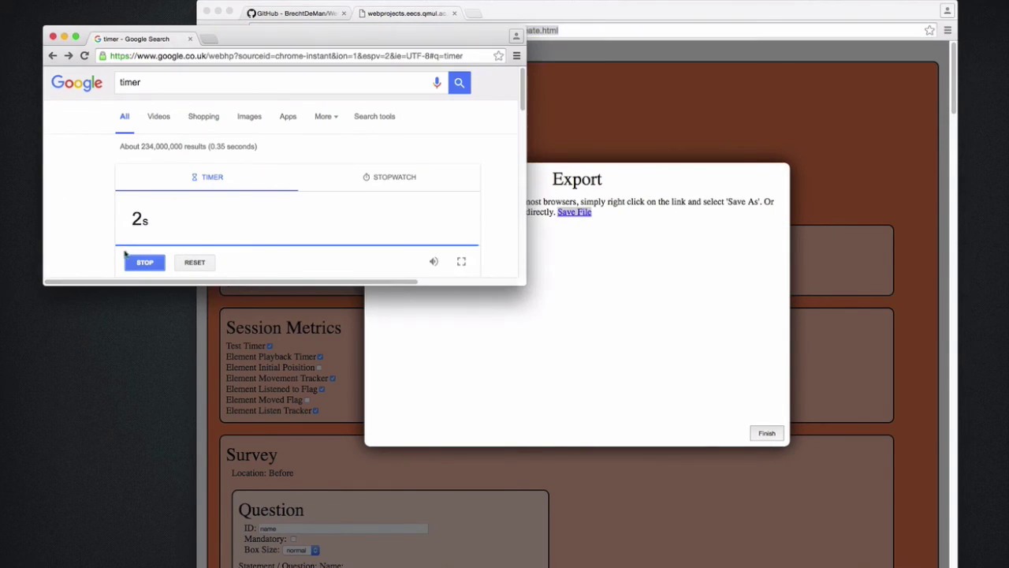
{"action": "left_click", "coordinate": [145, 264]}
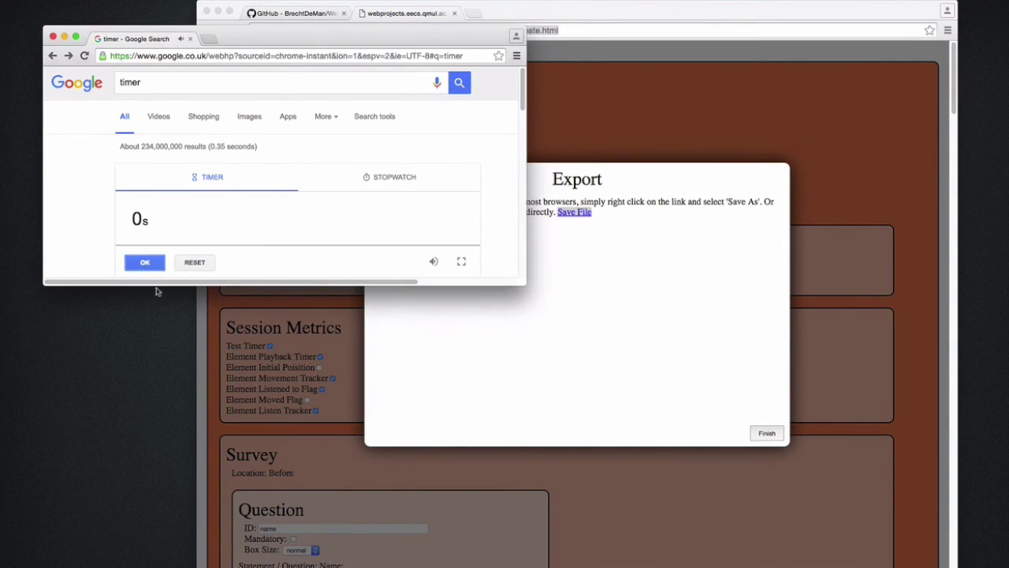
{"action": "left_click", "coordinate": [507, 8]}
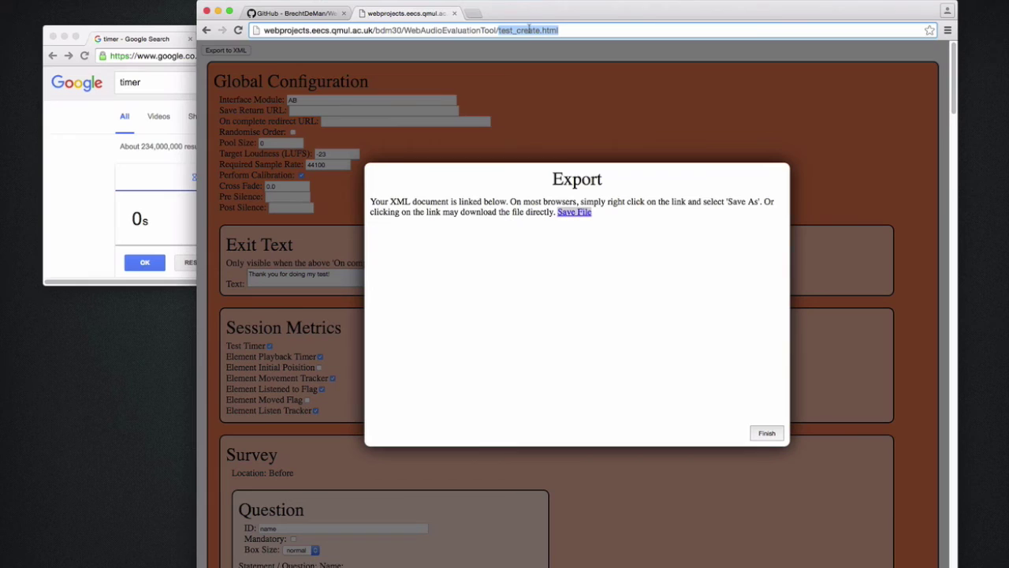
{"action": "type", "text": "test.html/"}
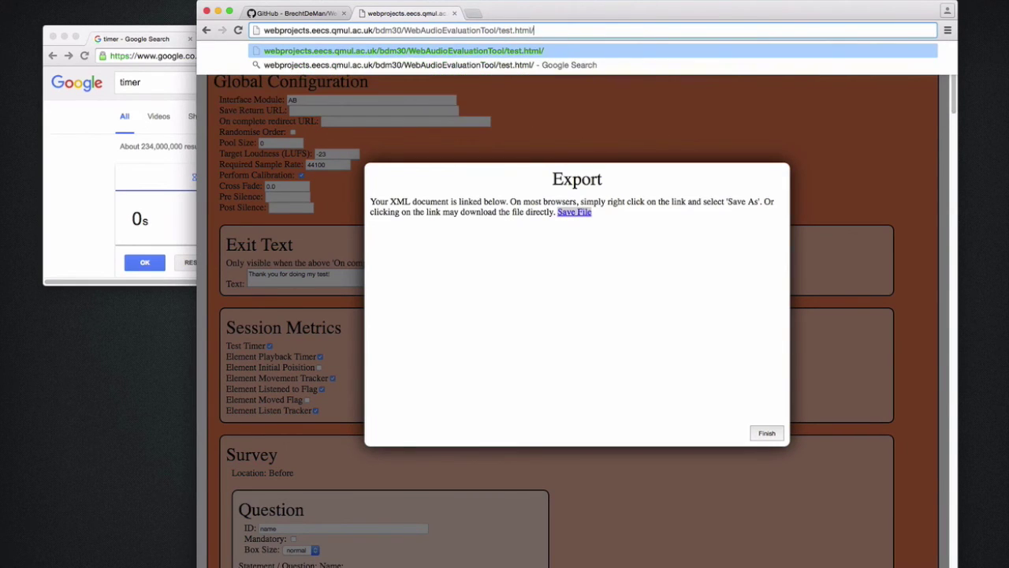
{"action": "key", "text": "BackSpace"}
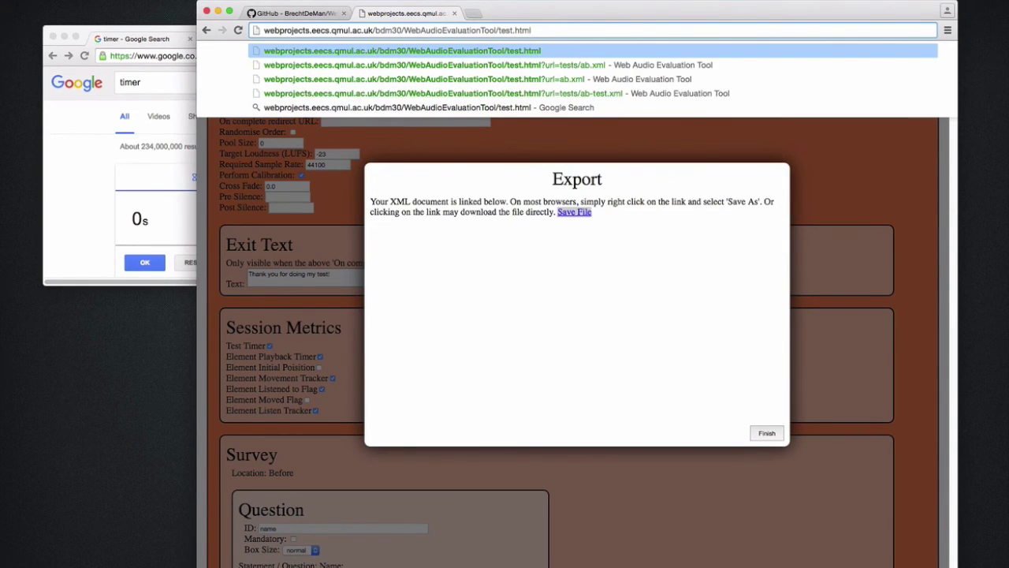
{"action": "type", "text": "?url="}
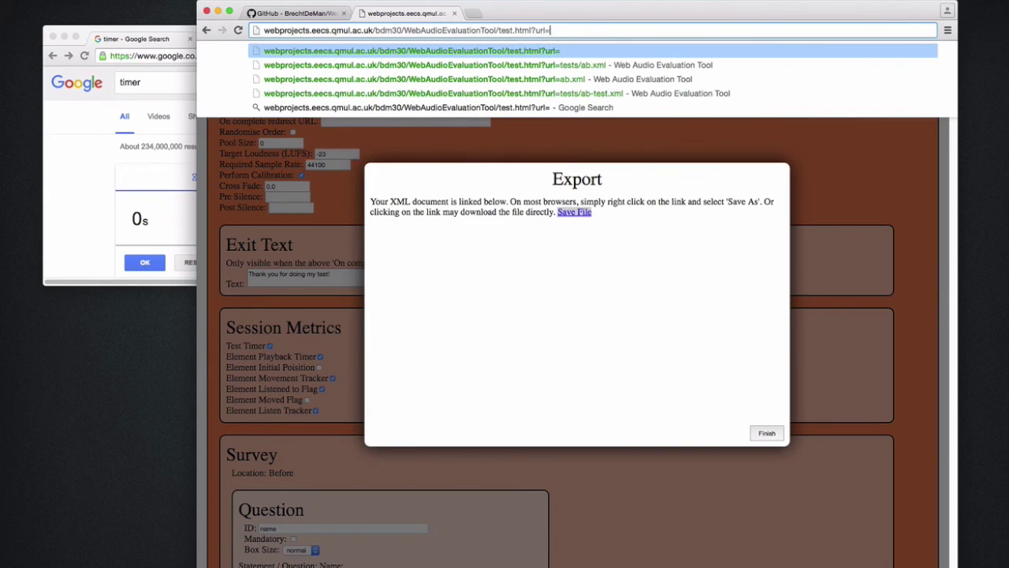
{"action": "type", "text": "tests/ab-test.xml"}
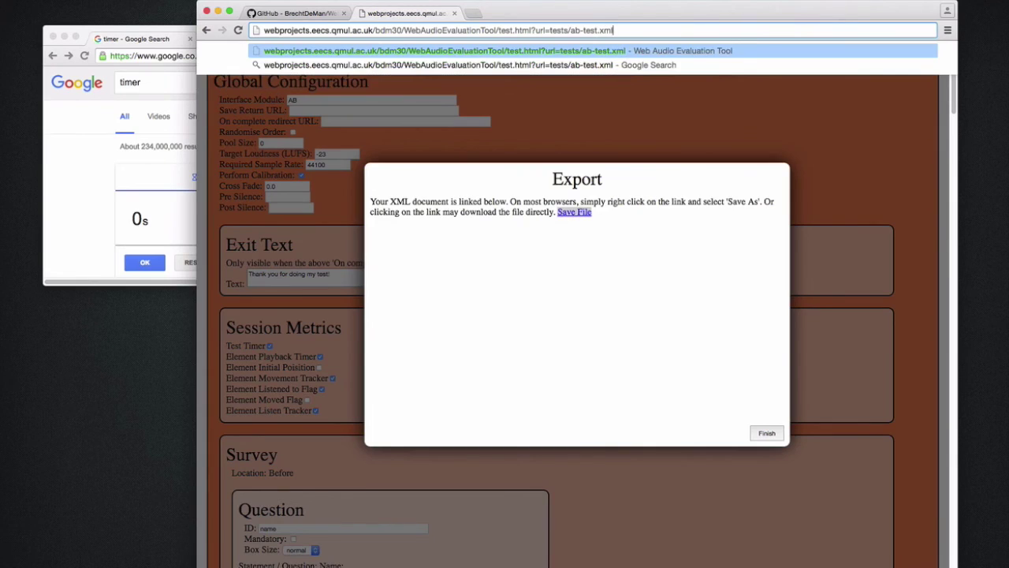
{"action": "key", "text": "Return"}
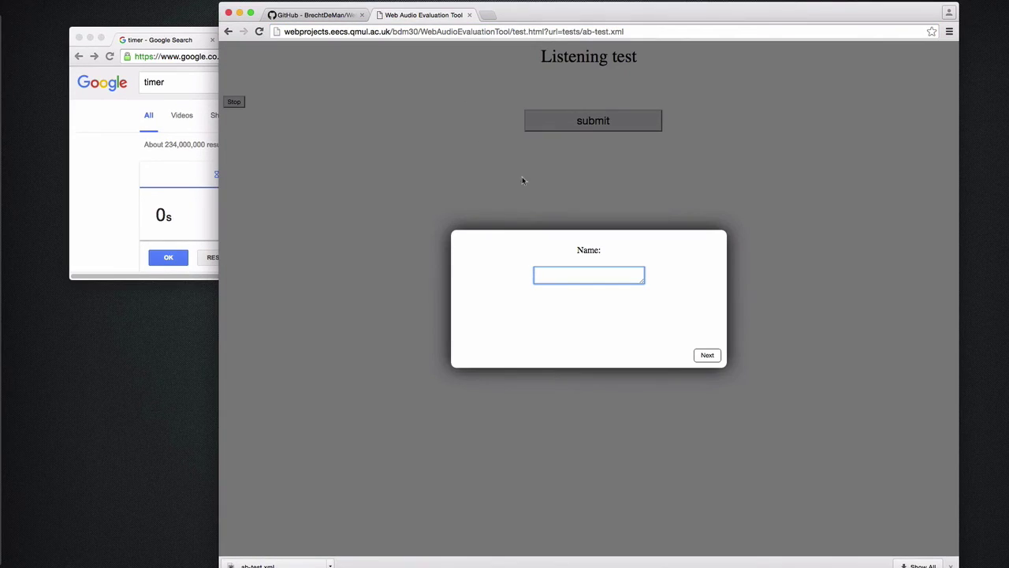
Enter a participant name, skip age, raise the sixth calibration tone, and start the test.
{"action": "type", "text": "brecht"}
{"action": "key", "text": "Return"}
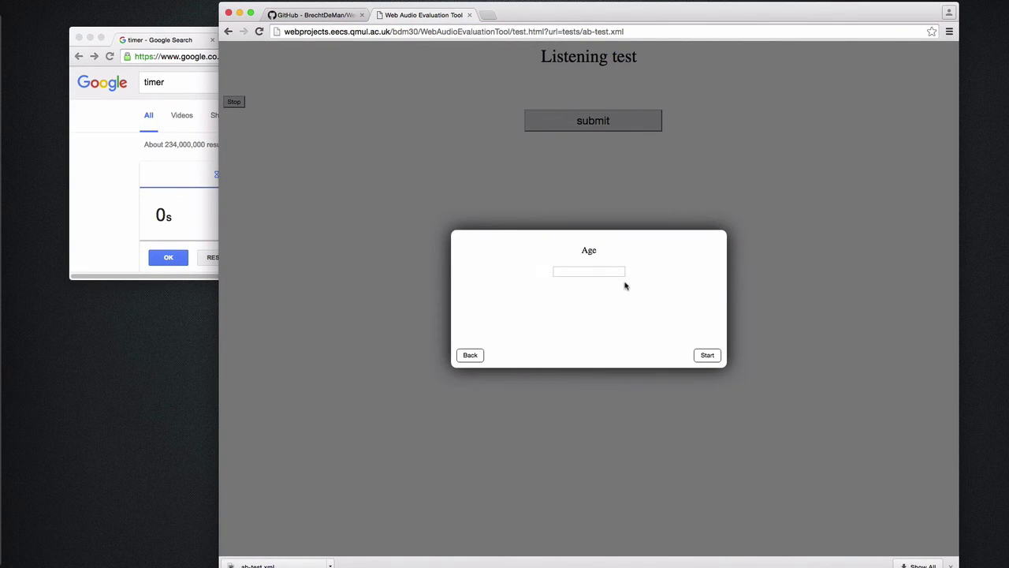
{"action": "key", "text": "Return"}
{"action": "left_click_drag", "start_coordinate": [615, 437], "coordinate": [614, 399]}
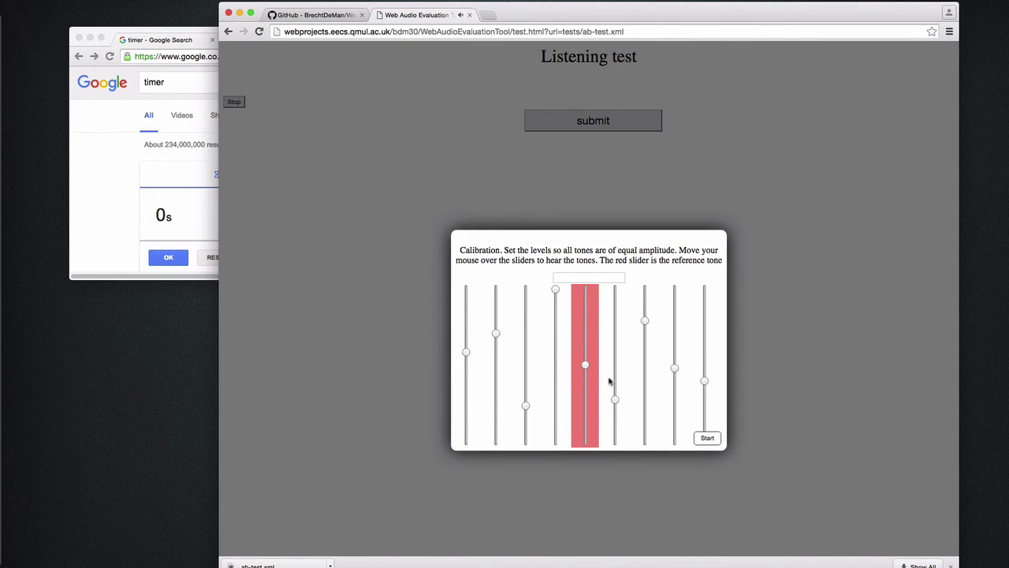
{"action": "left_click", "coordinate": [707, 438]}
{"action": "left_click", "coordinate": [589, 107]}
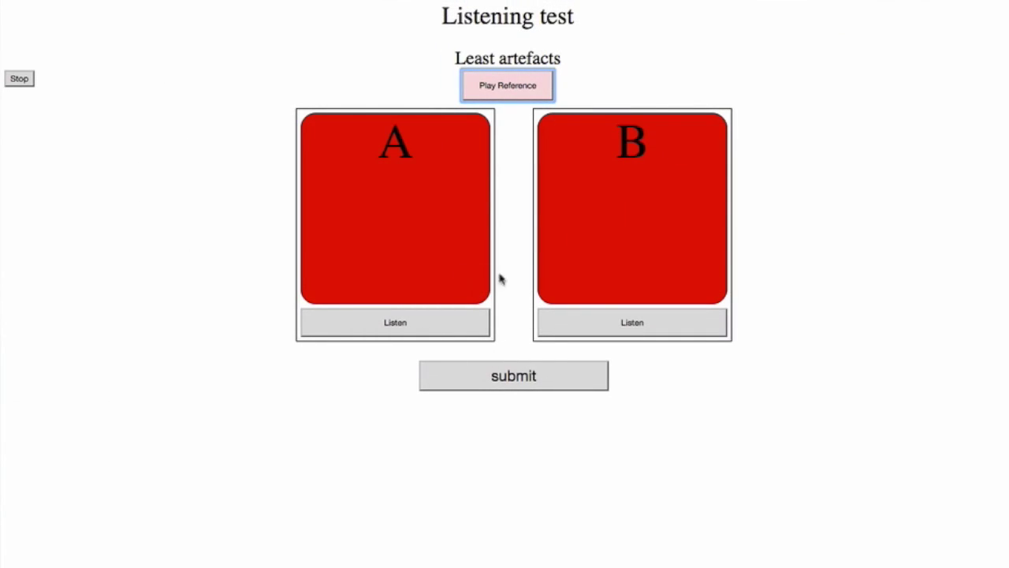
Compare samples A and B, choose A for least artefacts, and submit the page.
{"action": "left_click", "coordinate": [428, 327]}
{"action": "left_click", "coordinate": [635, 333]}
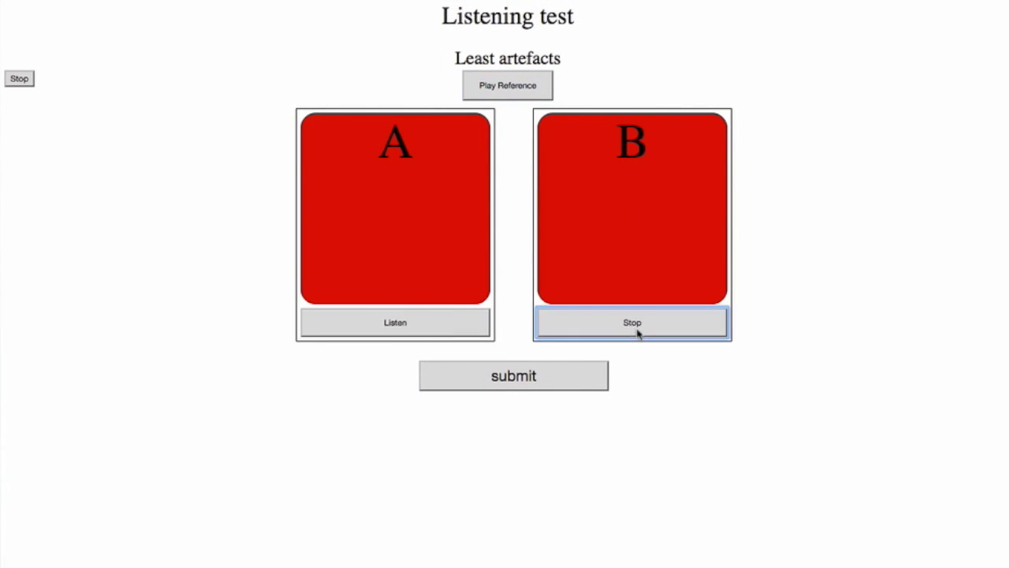
{"action": "left_click", "coordinate": [642, 332]}
{"action": "left_click", "coordinate": [435, 327]}
{"action": "left_click", "coordinate": [438, 326]}
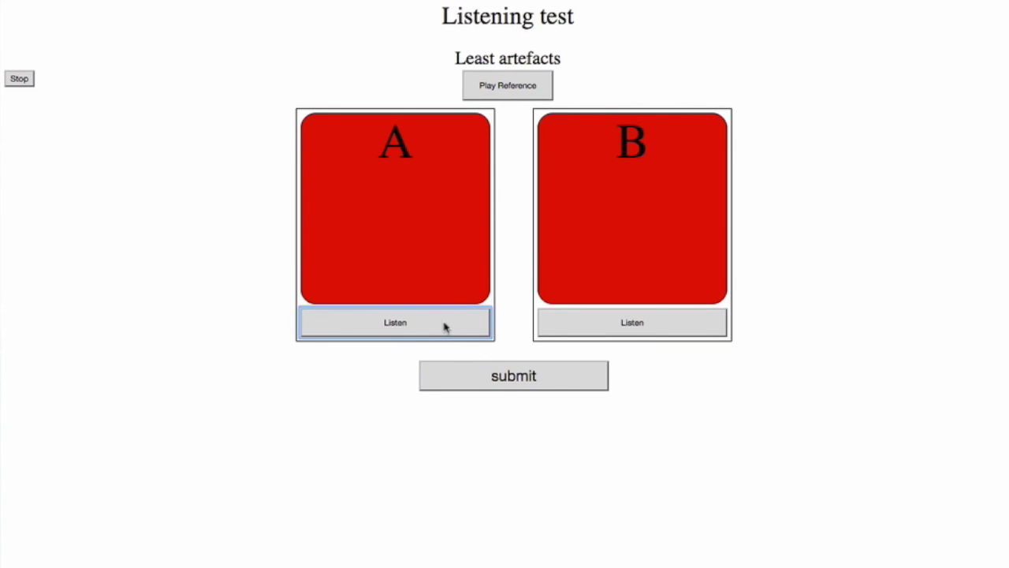
{"action": "left_click", "coordinate": [399, 242]}
{"action": "left_click", "coordinate": [494, 377]}
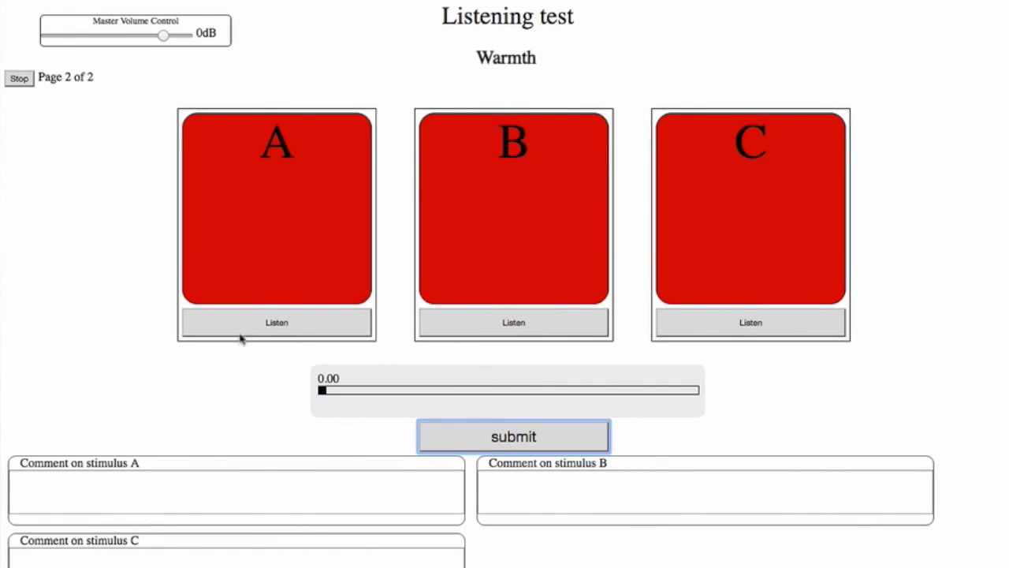
Audition A, B and C, pick B as warmest, and start the comments on B and A.
{"action": "left_click", "coordinate": [279, 326]}
{"action": "left_click", "coordinate": [516, 323]}
{"action": "left_click", "coordinate": [724, 326]}
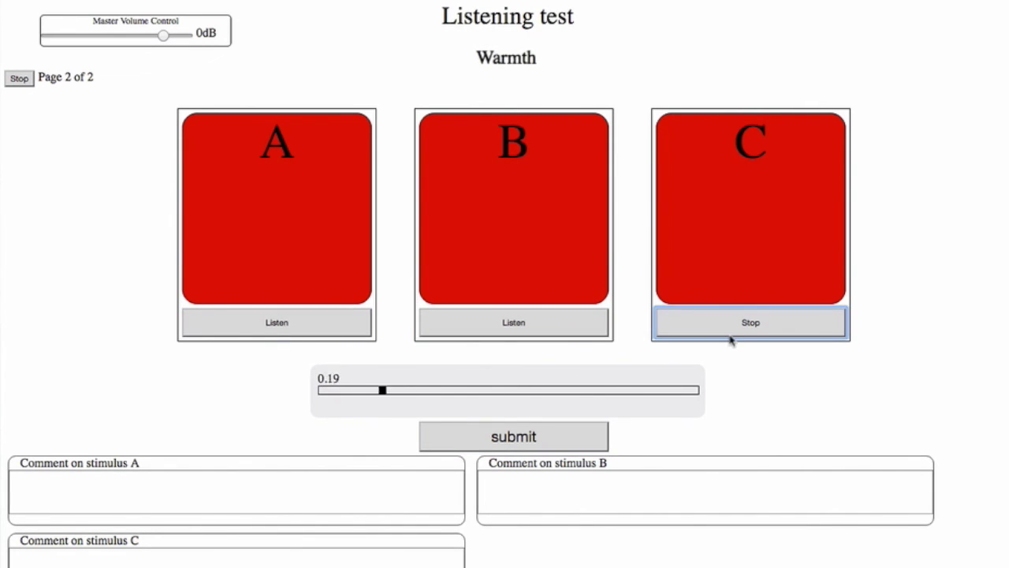
{"action": "left_click", "coordinate": [528, 257]}
{"action": "left_click", "coordinate": [514, 323]}
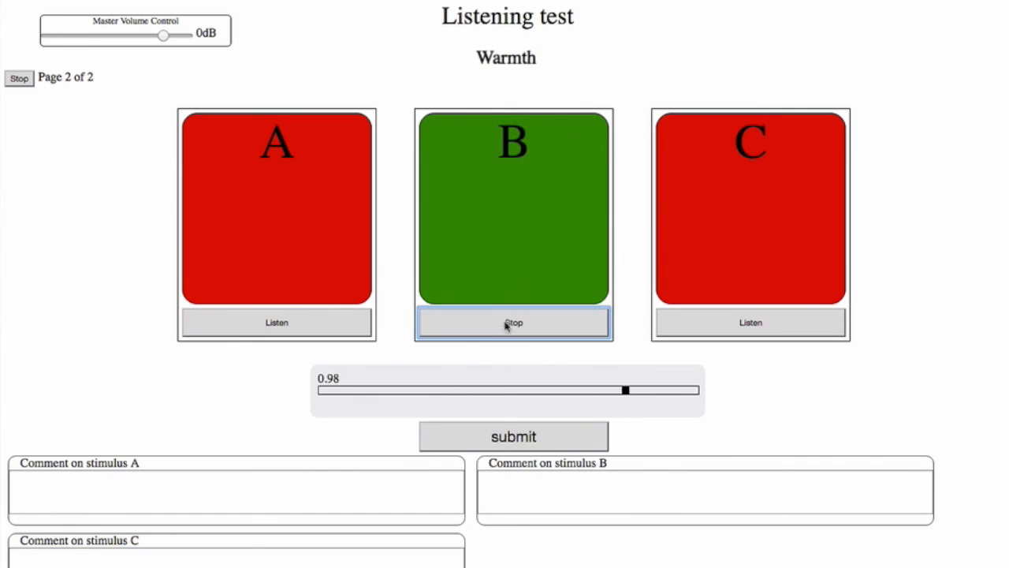
{"action": "left_click", "coordinate": [308, 333]}
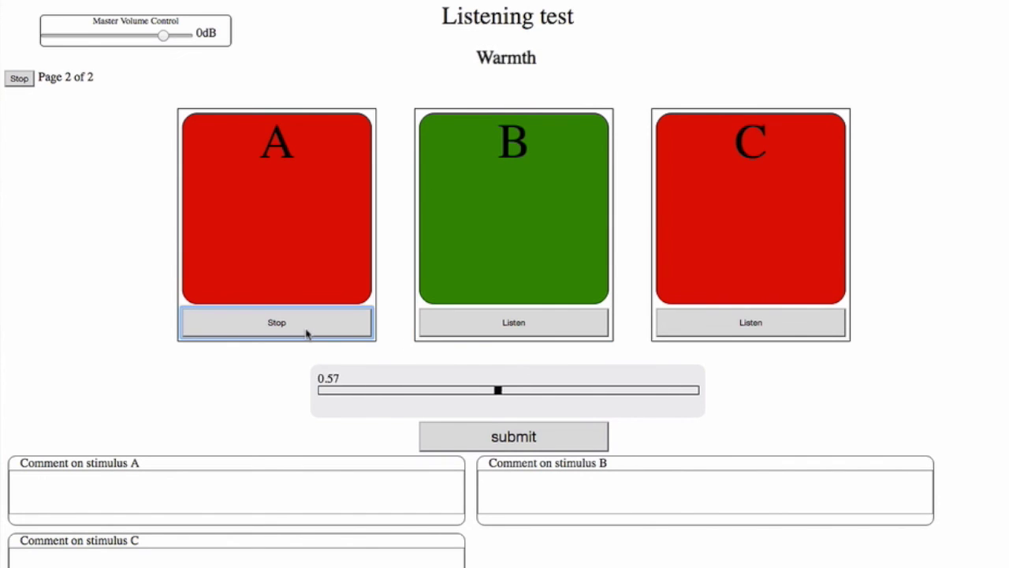
{"action": "left_click", "coordinate": [476, 334]}
{"action": "left_click", "coordinate": [504, 332]}
{"action": "left_click", "coordinate": [593, 485]}
{"action": "left_click", "coordinate": [347, 491]}
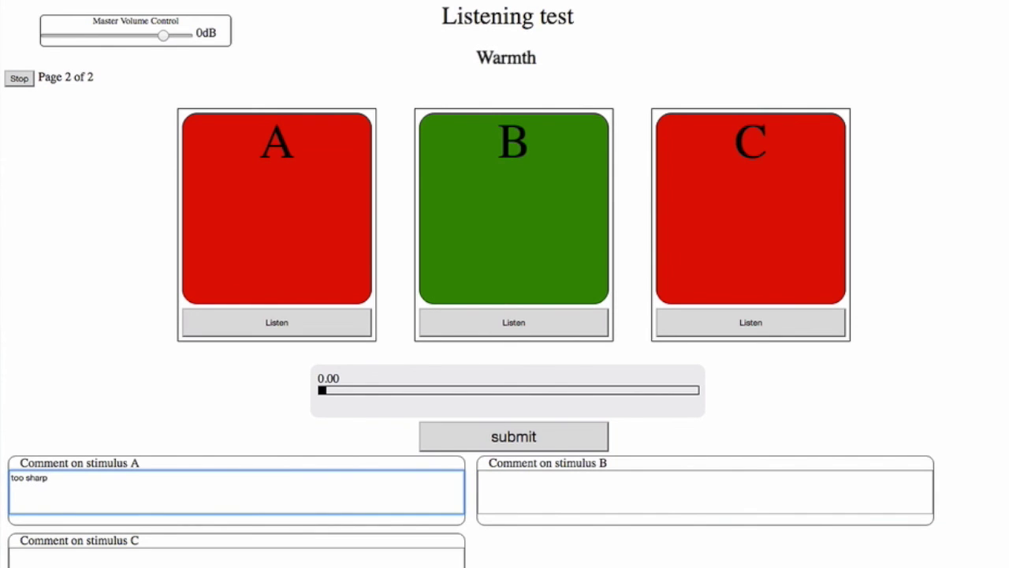
Submit the Warmth page, answer Great! in the closing survey, and send the results.
{"action": "left_click", "coordinate": [514, 439]}
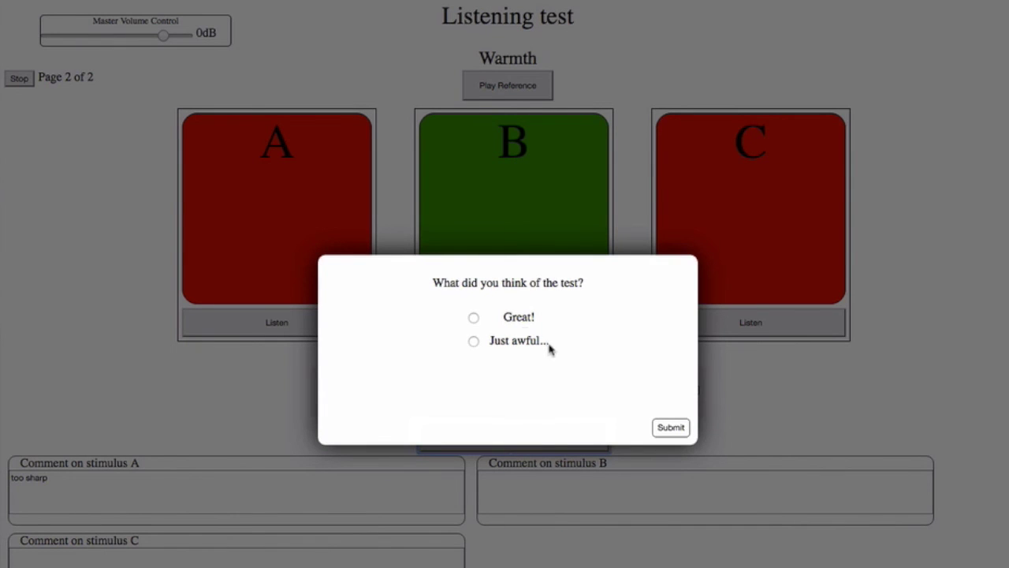
{"action": "left_click", "coordinate": [474, 317]}
{"action": "left_click", "coordinate": [670, 428]}
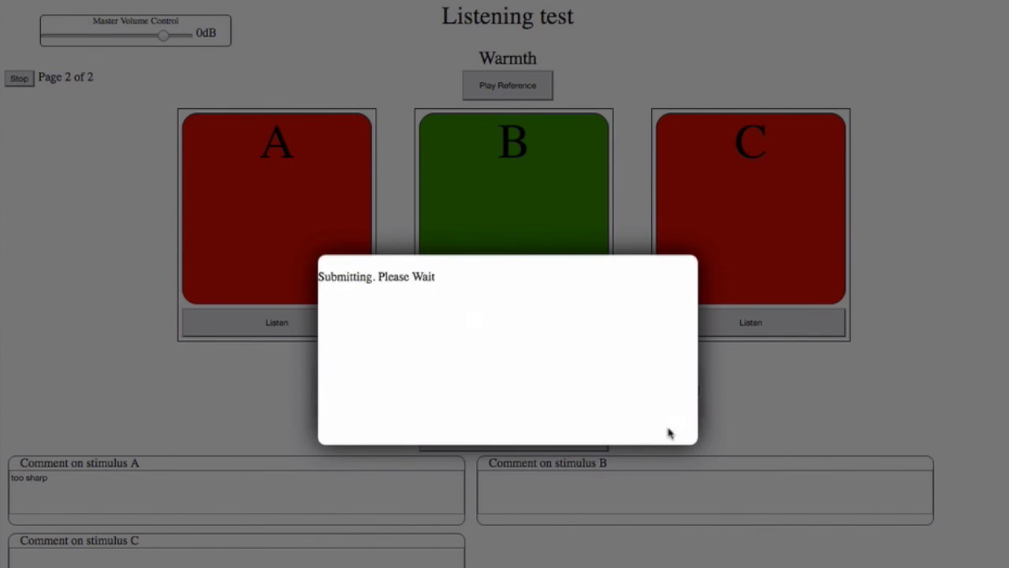